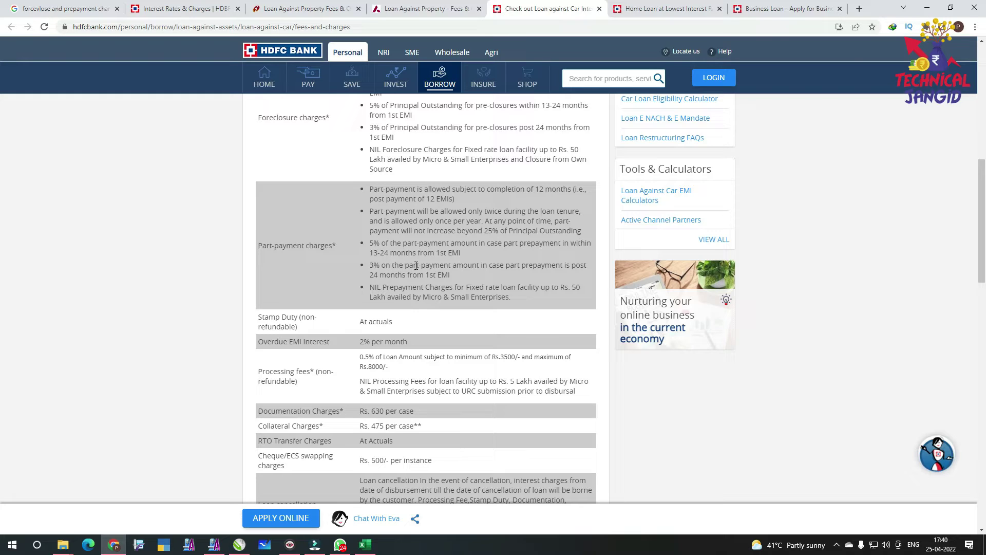
Review HDFC Bank's loan-against-car foreclosure and part-payment charges and the home loan prepayment terms for adjustable and fixed rates
scroll(420, 260, up, 1)
scroll(422, 206, up, 1)
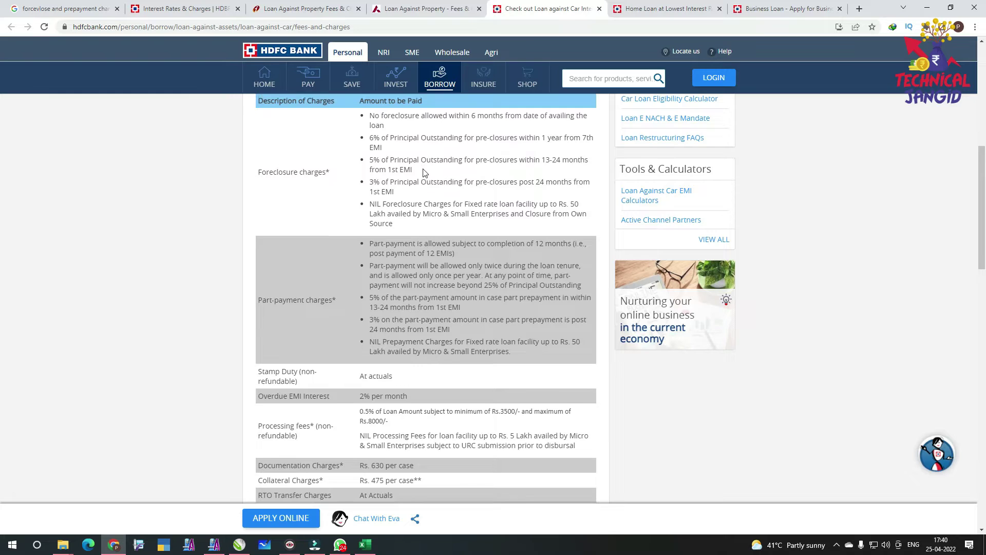
click(645, 7)
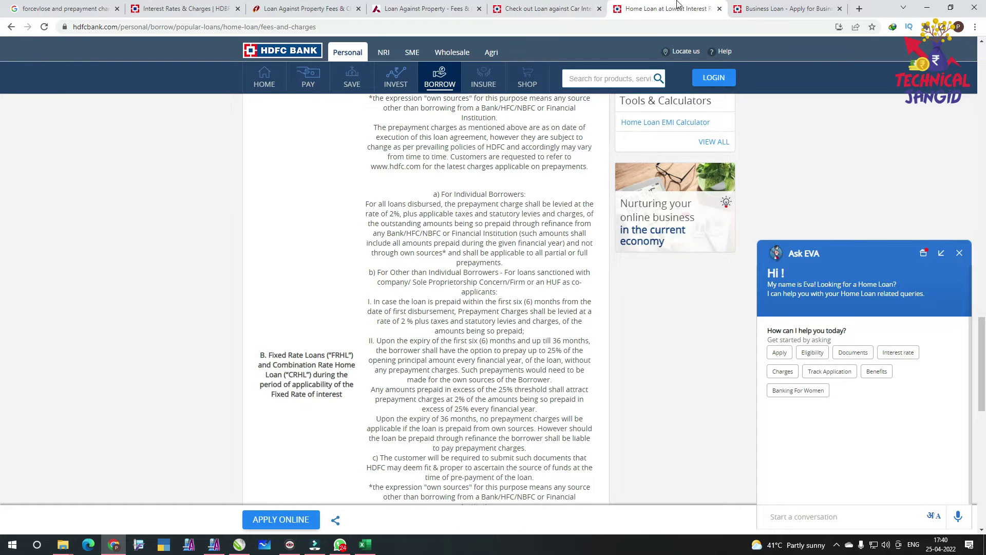
click(740, 5)
click(679, 10)
scroll(438, 195, up, 10)
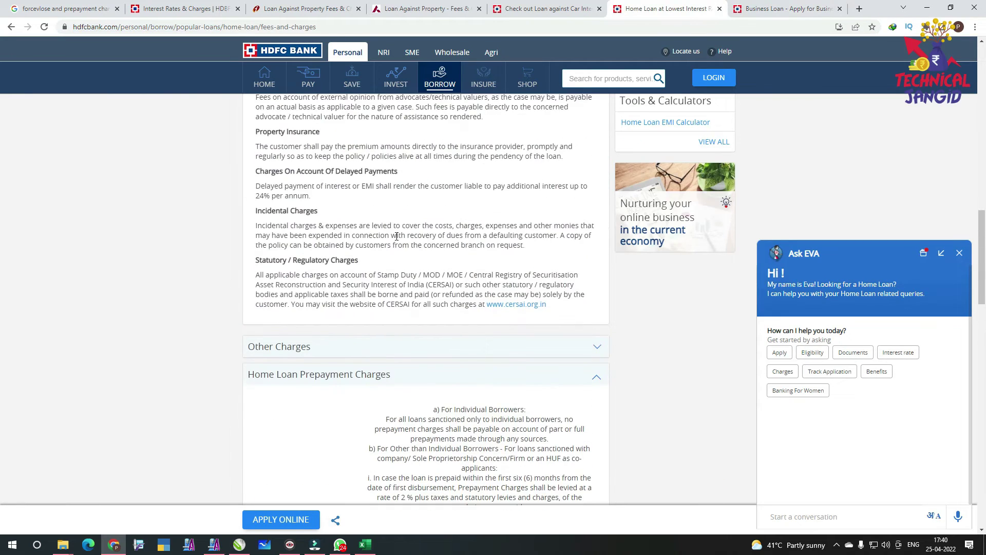
scroll(397, 236, down, 5)
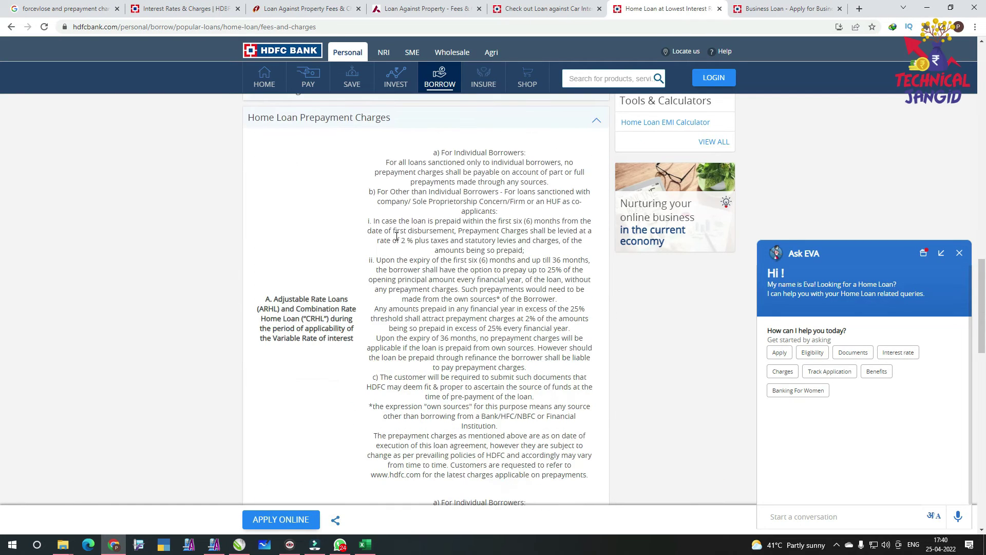
scroll(396, 235, down, 2)
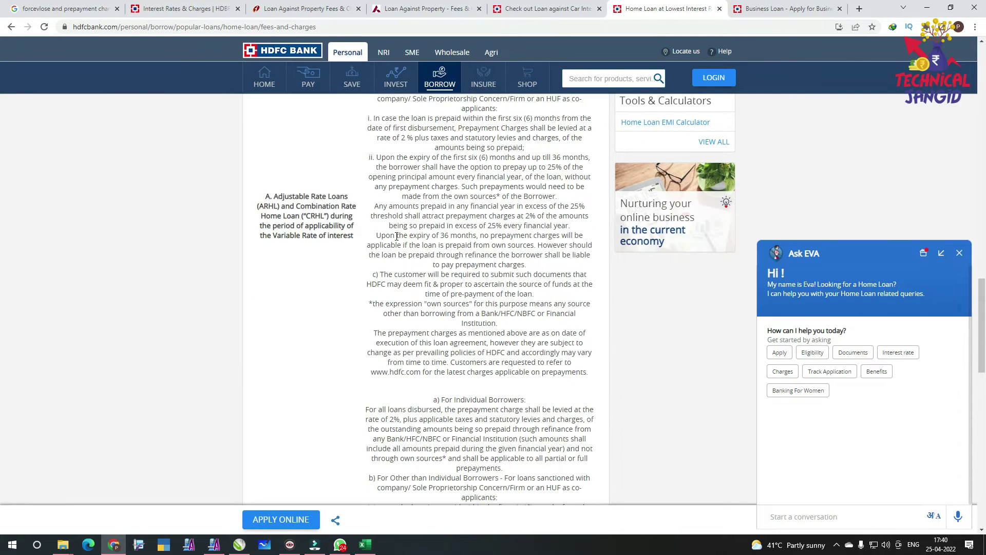
scroll(396, 235, down, 5)
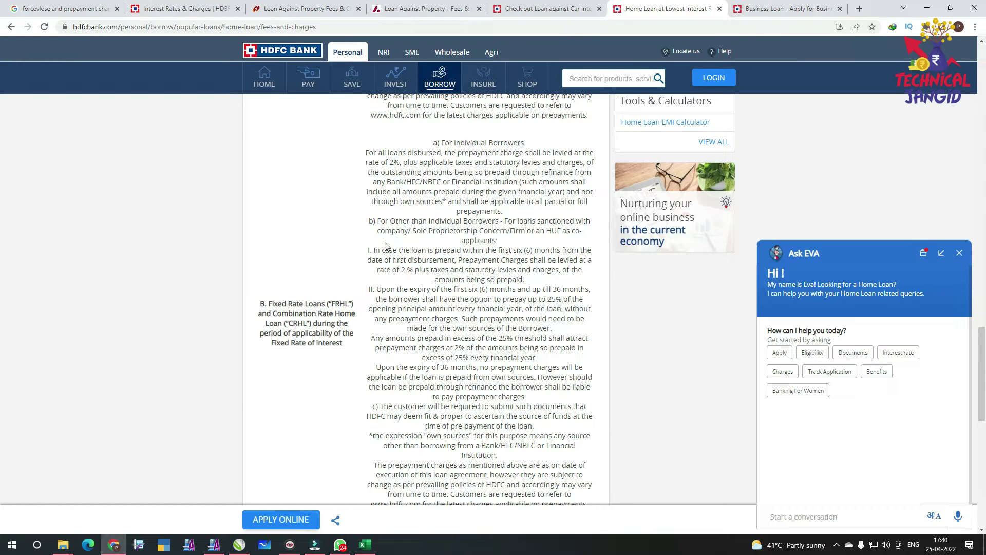
Switch to the EMI CALCULATER workbook in Excel and look through the whole monthly repayment schedule
click(356, 546)
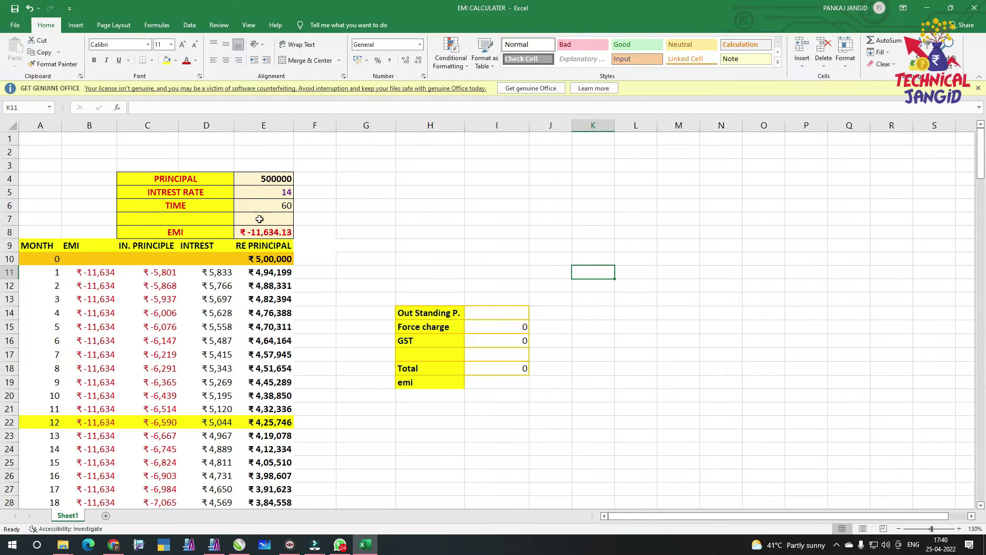
scroll(278, 249, down, 2)
scroll(278, 249, down, 10)
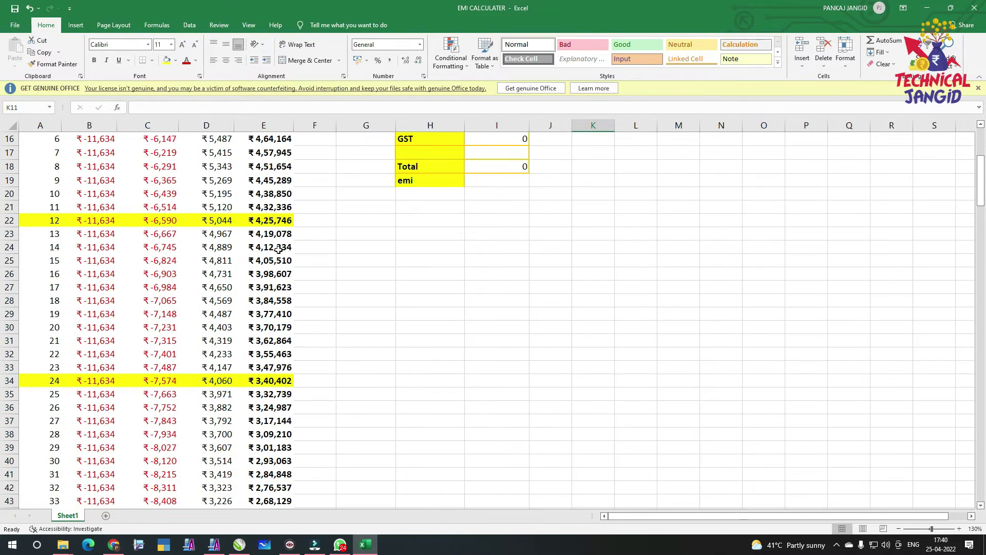
scroll(278, 250, down, 5)
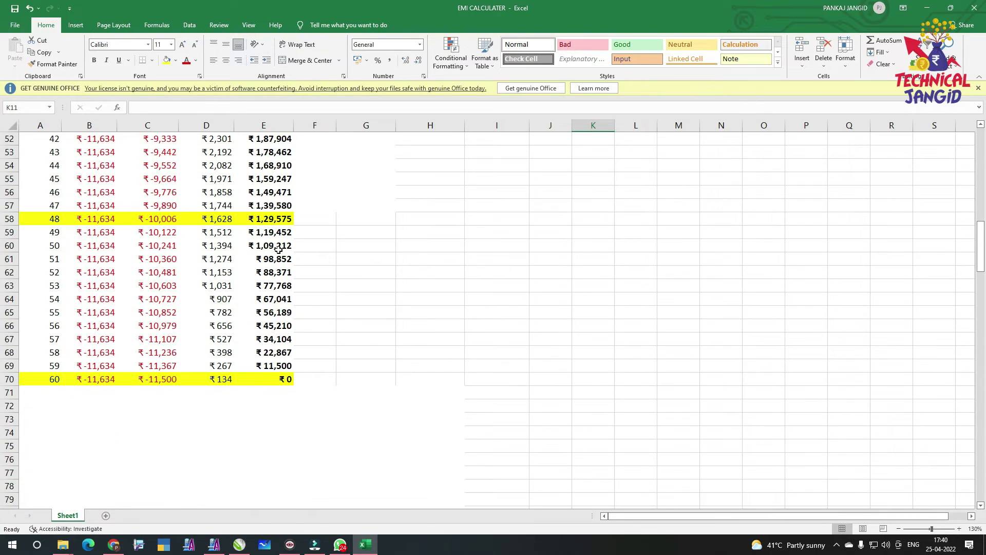
scroll(258, 274, up, 1)
scroll(258, 274, up, 12)
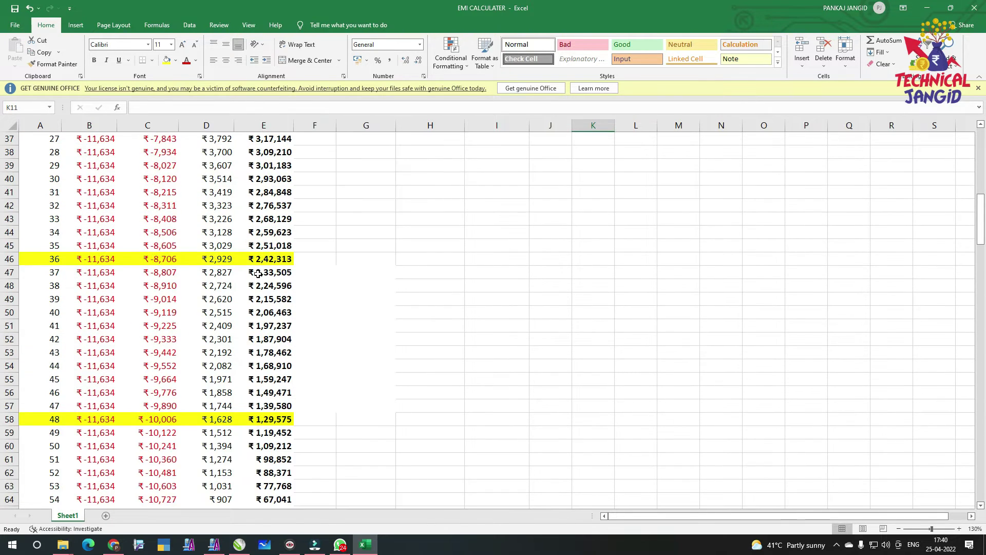
scroll(258, 273, up, 4)
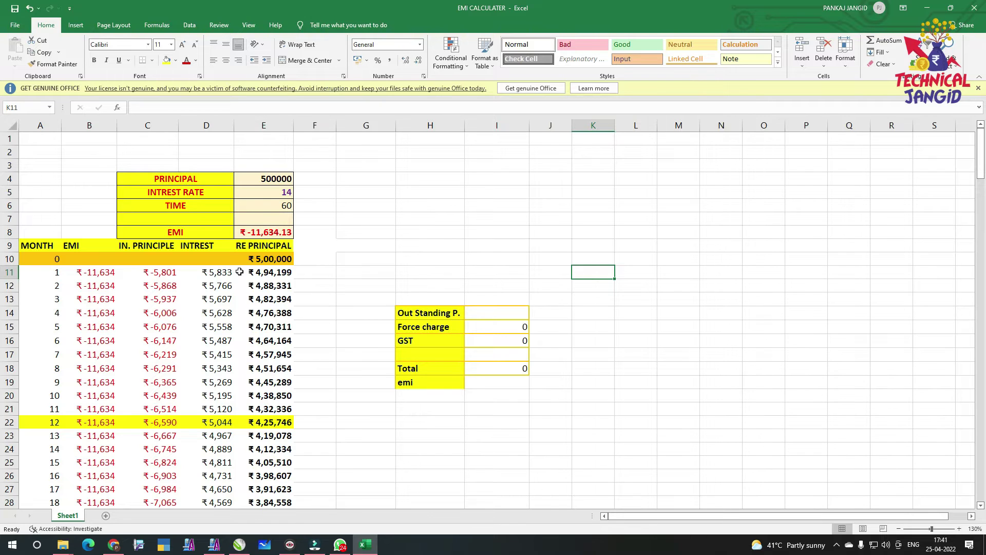
Set the loan principal in cell E4 of the EMI calculator to 1200000
click(255, 179)
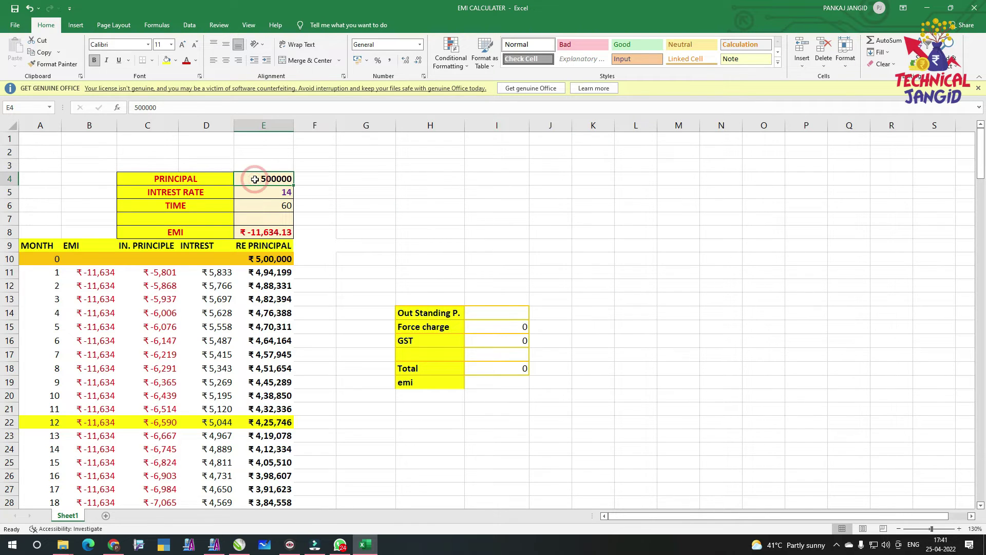
text(1)
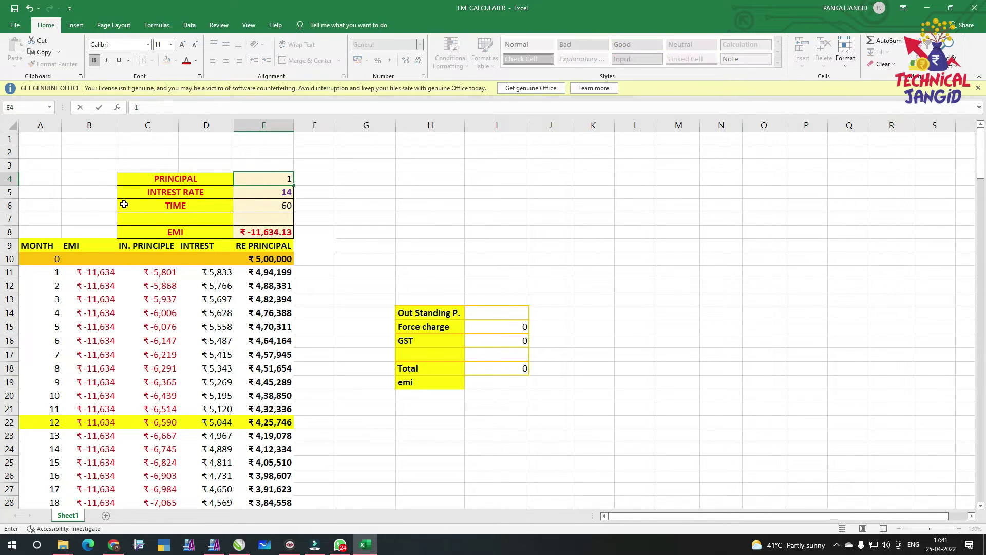
text(200000)
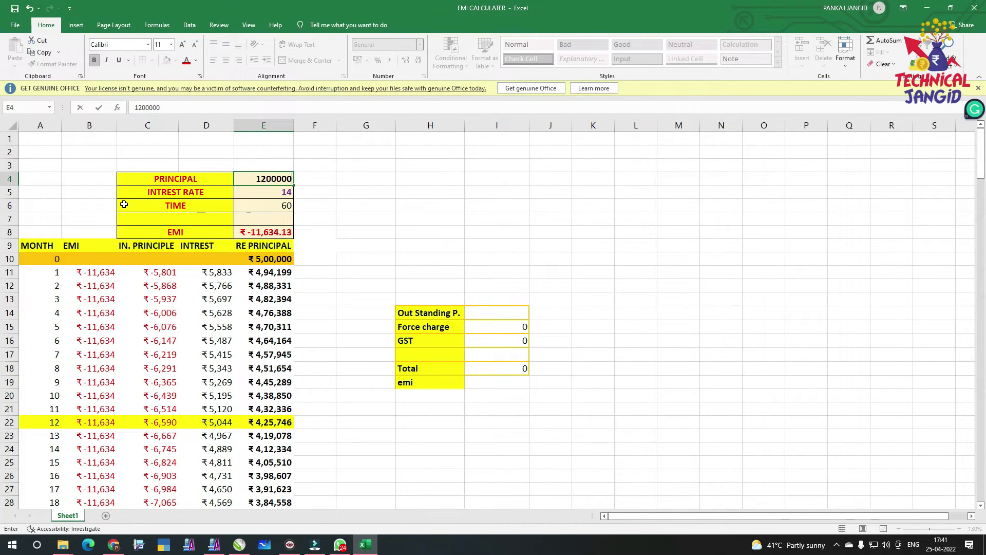
key(Tab)
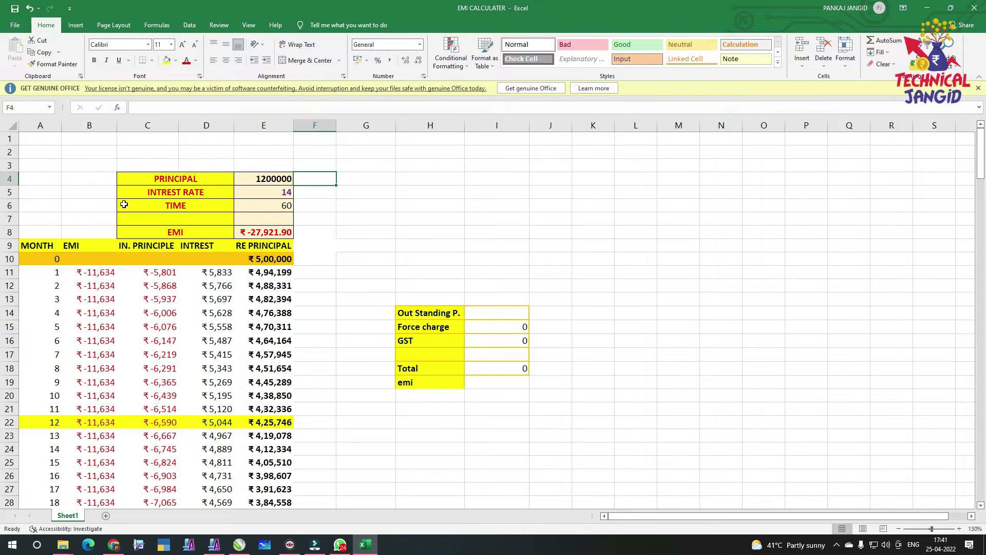
Set the interest rate in cell E5 to 11.25 and the loan time in cell E6 to 84 months
click(281, 193)
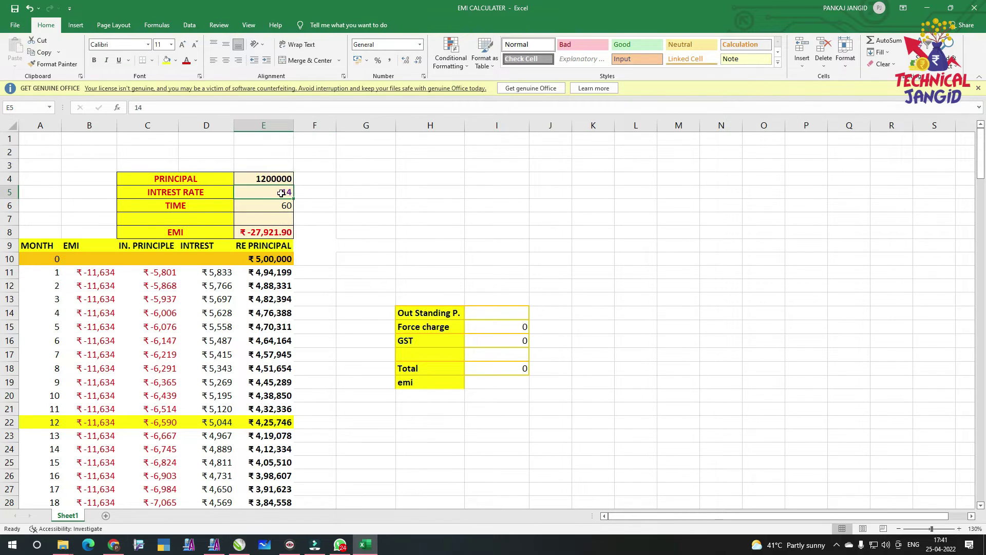
text(11)
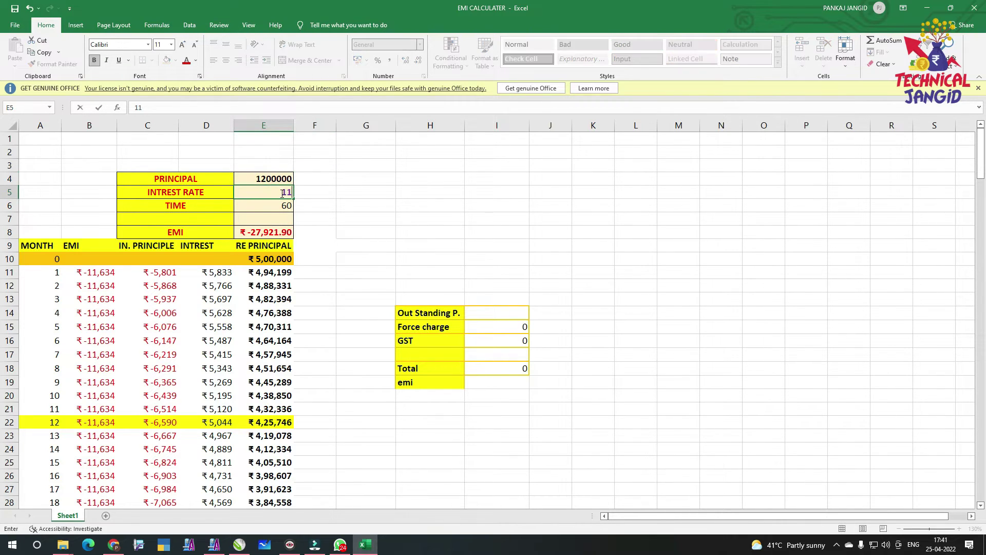
text(.25)
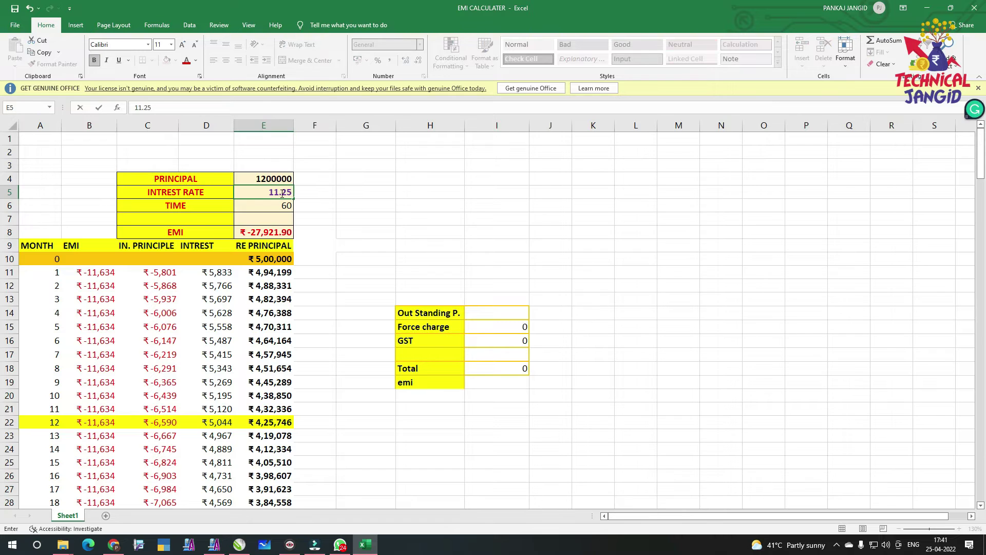
key(Tab)
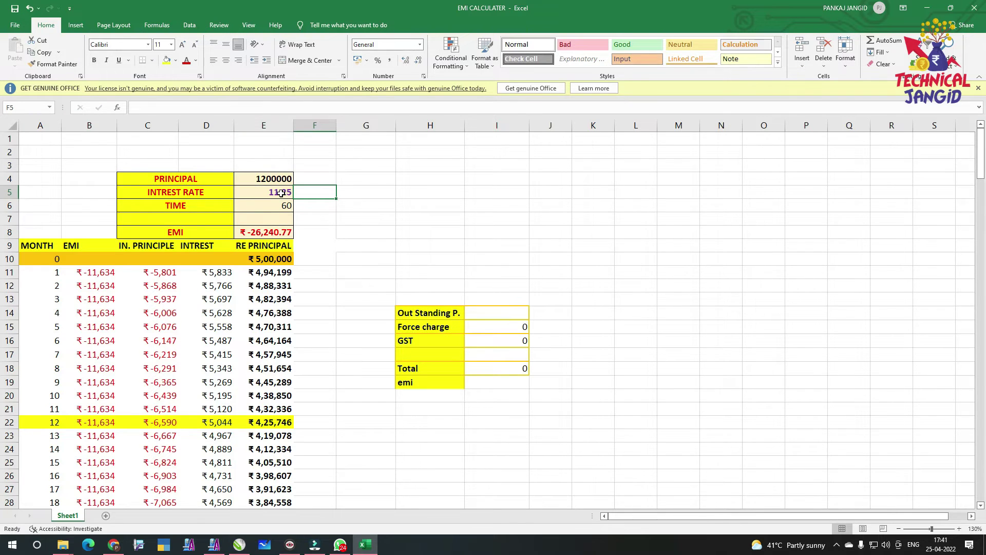
click(287, 203)
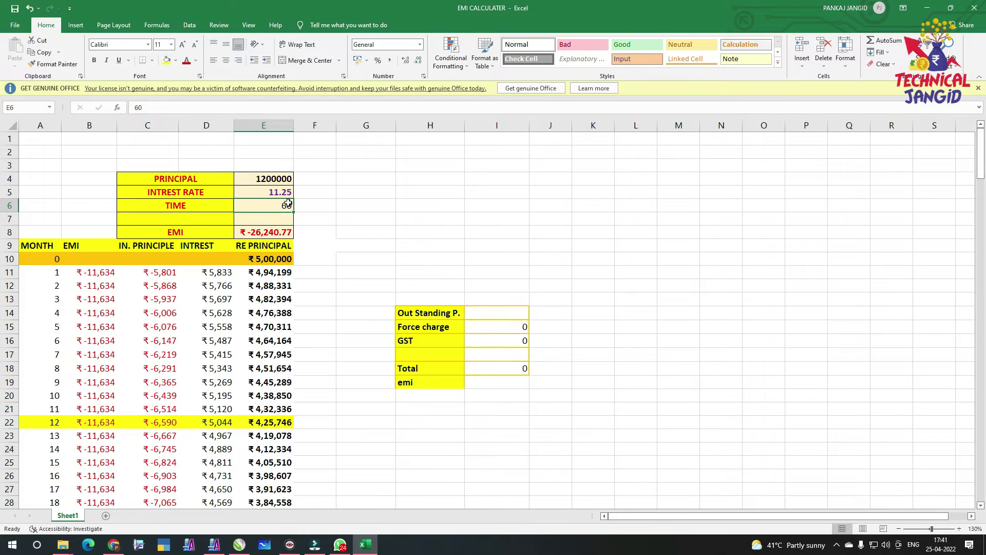
text(84)
key(Tab)
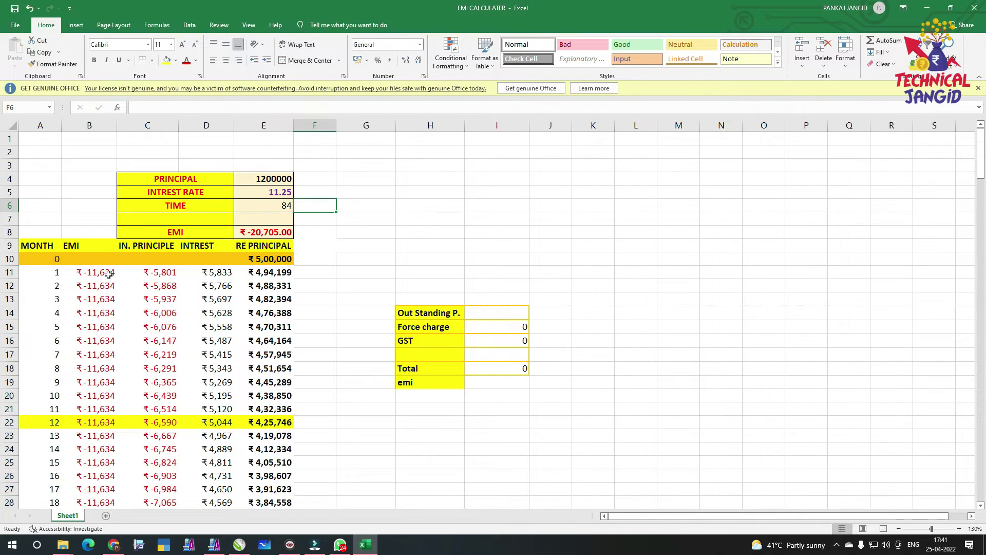
Replace the month 0 remaining principal in cell E10 with 1200000
click(260, 257)
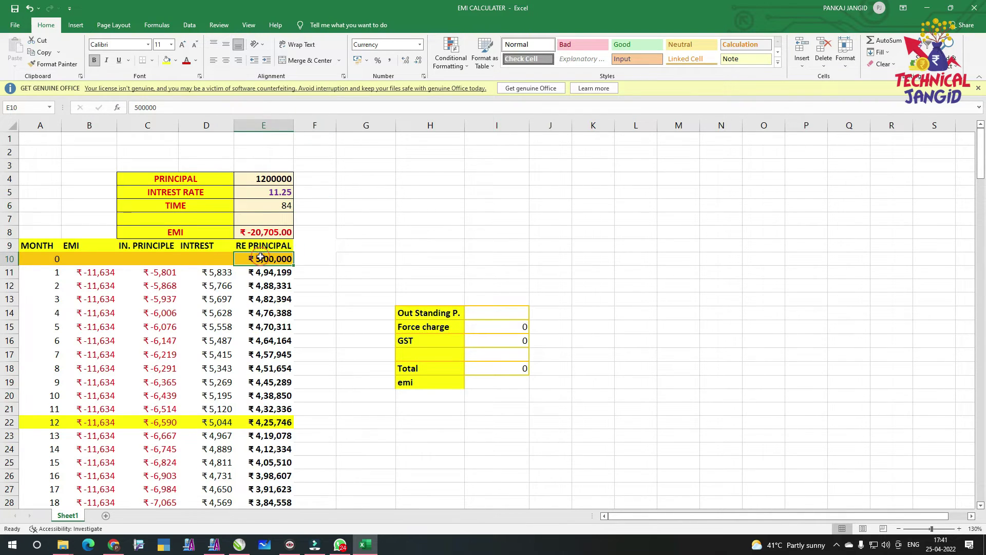
double_click(261, 256)
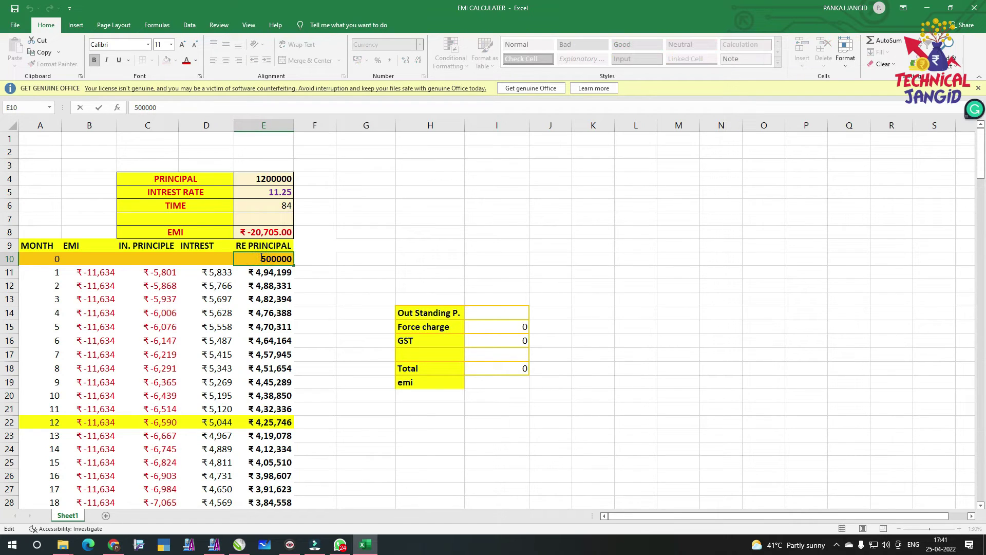
key(Delete)
key(Delete)
key(Delete)
key(Delete)
key(Delete)
key(Delete)
text(12000)
text(00)
key(Return)
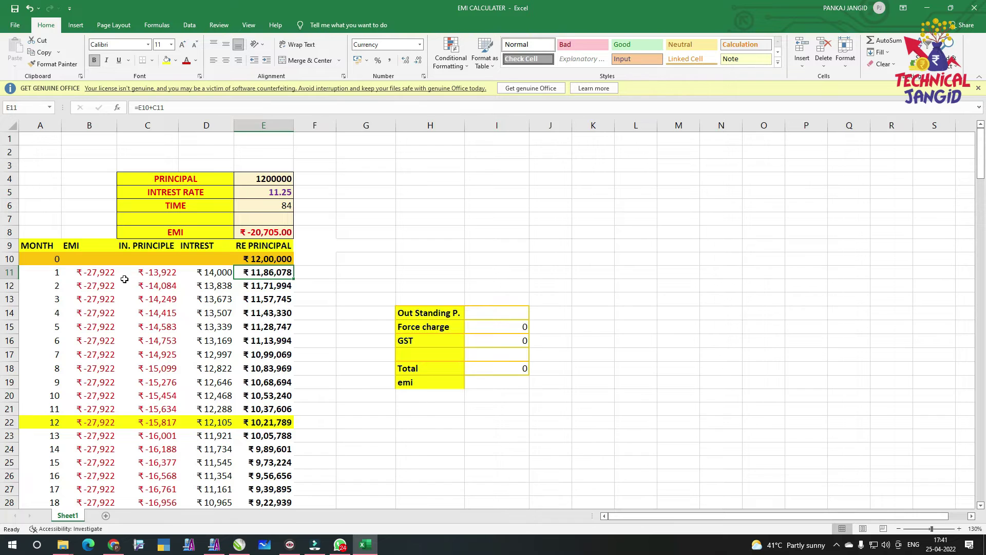
Change the month 1 EMI formula in B11 to use rate 11.25 and 84 months: =PMT(11.25/12/100,84-A10,E10,0,0)
double_click(110, 271)
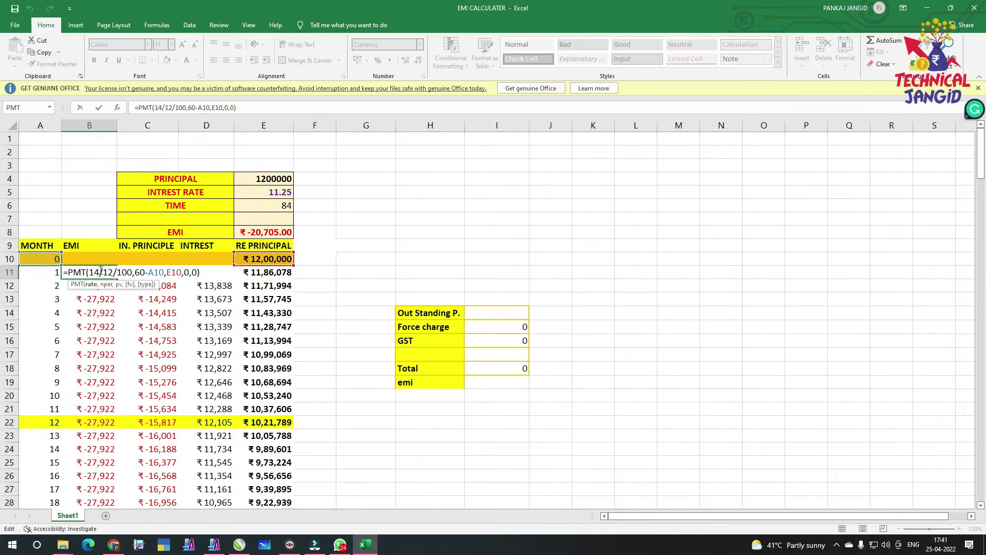
click(100, 271)
key(BackSpace)
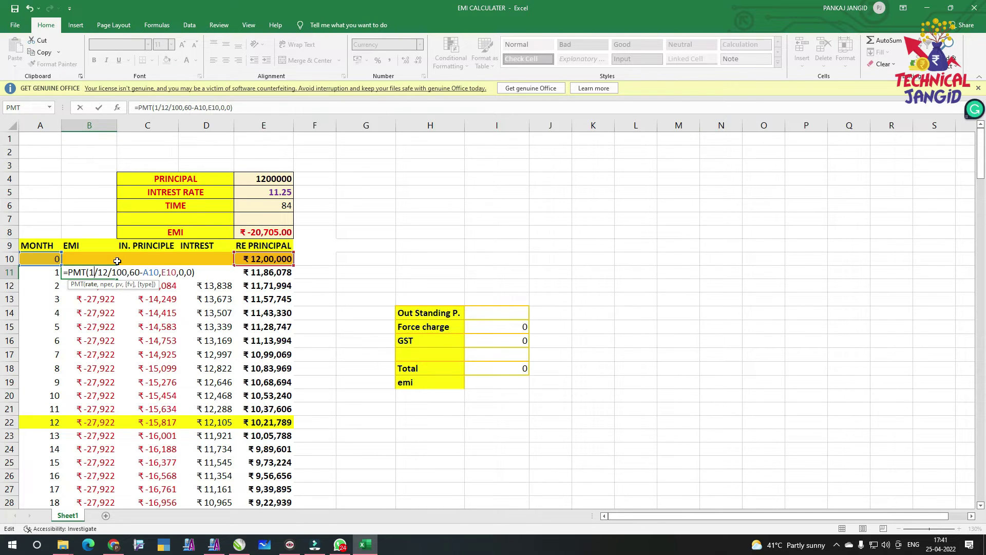
text(1.25)
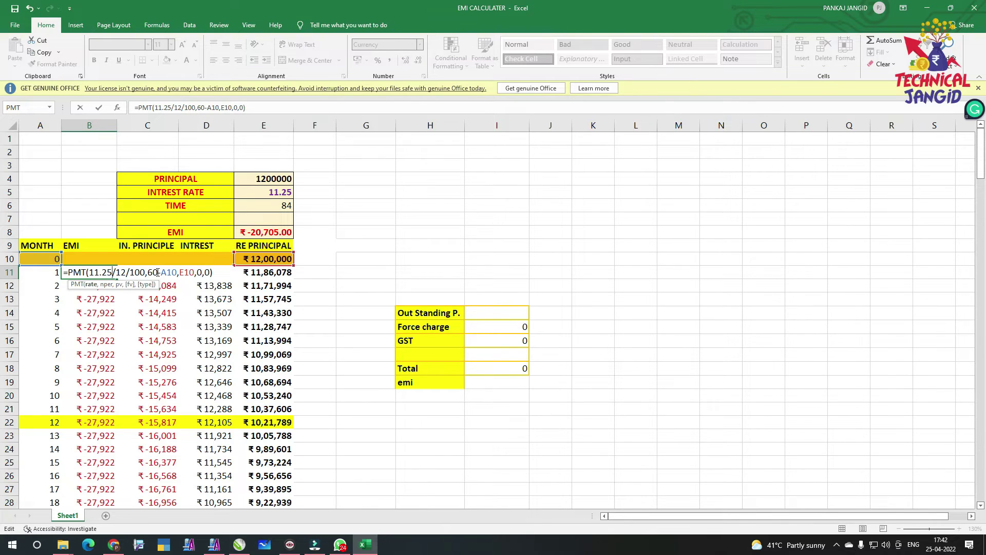
drag(157, 273, 149, 272)
text(84)
key(Return)
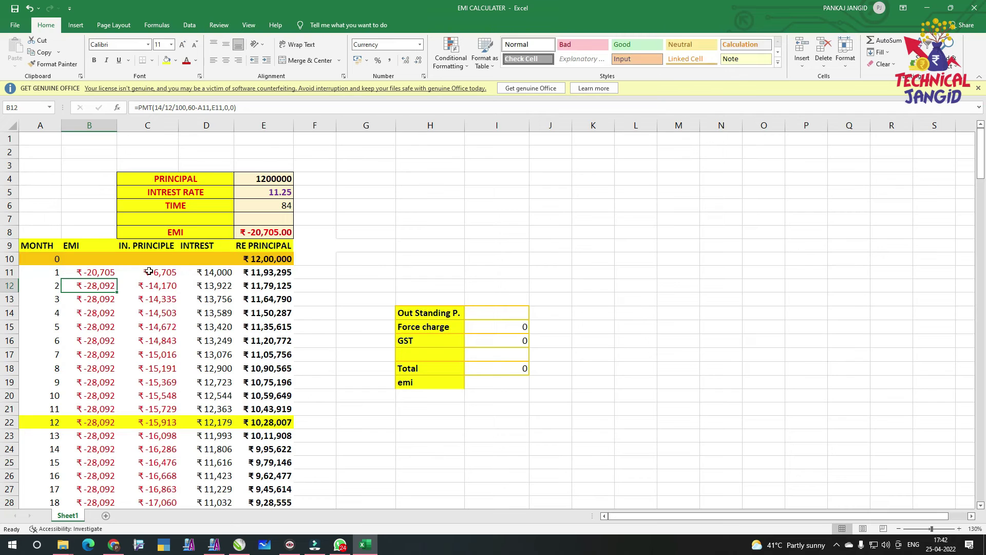
Change the rate in the month 1 interest formula in D11 to 11.25, giving =11.25/12*E10/100
double_click(204, 272)
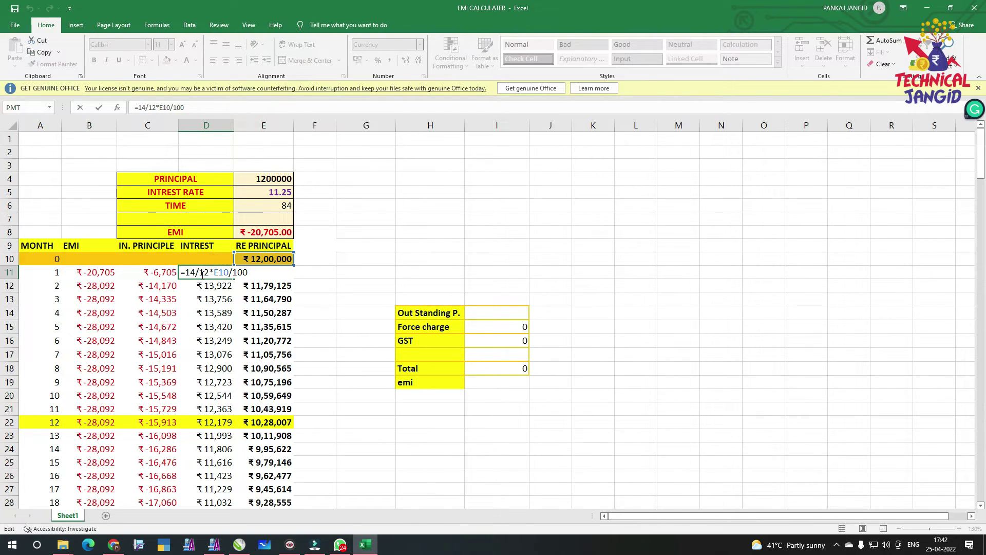
click(196, 274)
key(BackSpace)
text(1.25)
key(Return)
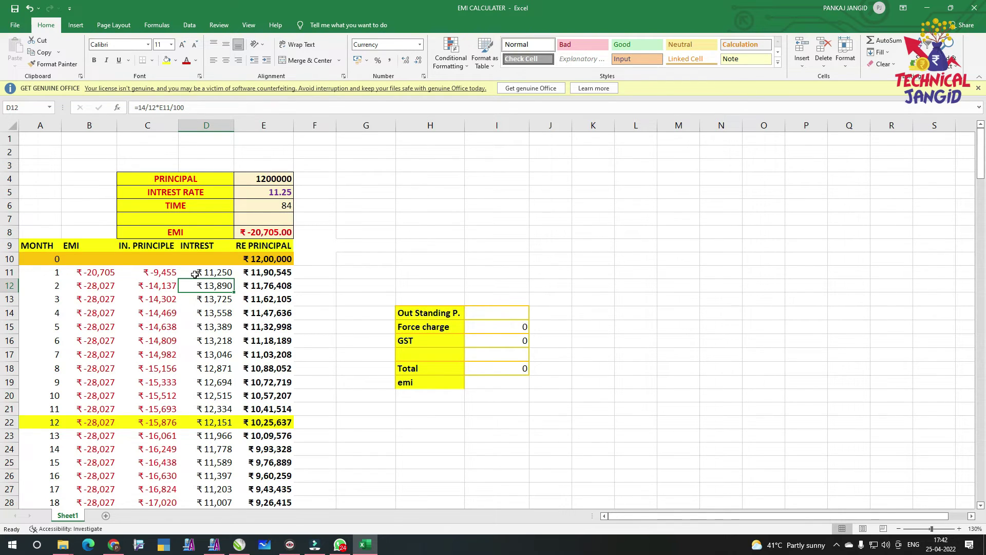
Fill the month 1 EMI formula down to row 84 and continue the month numbers from 60 to 74 as a series
click(114, 274)
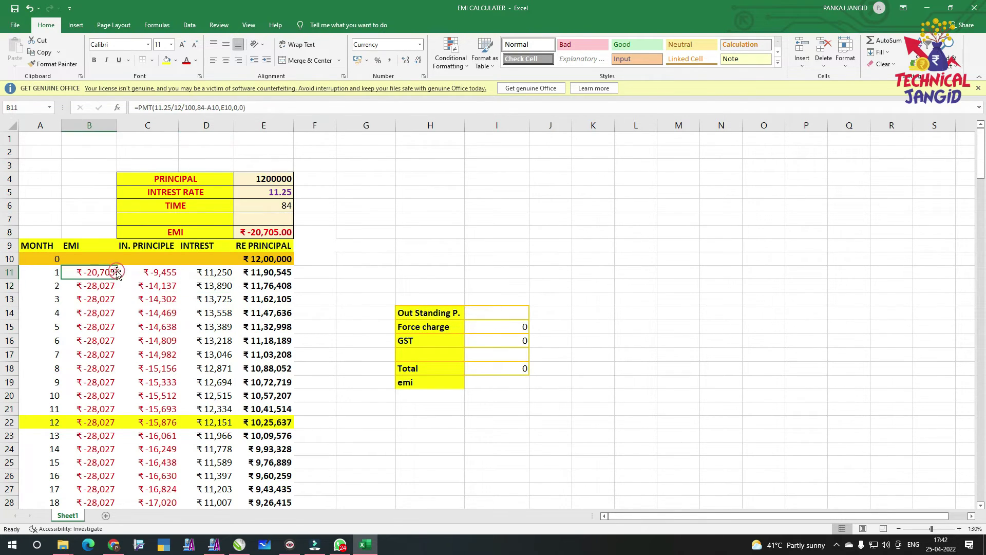
drag(117, 280, 103, 533)
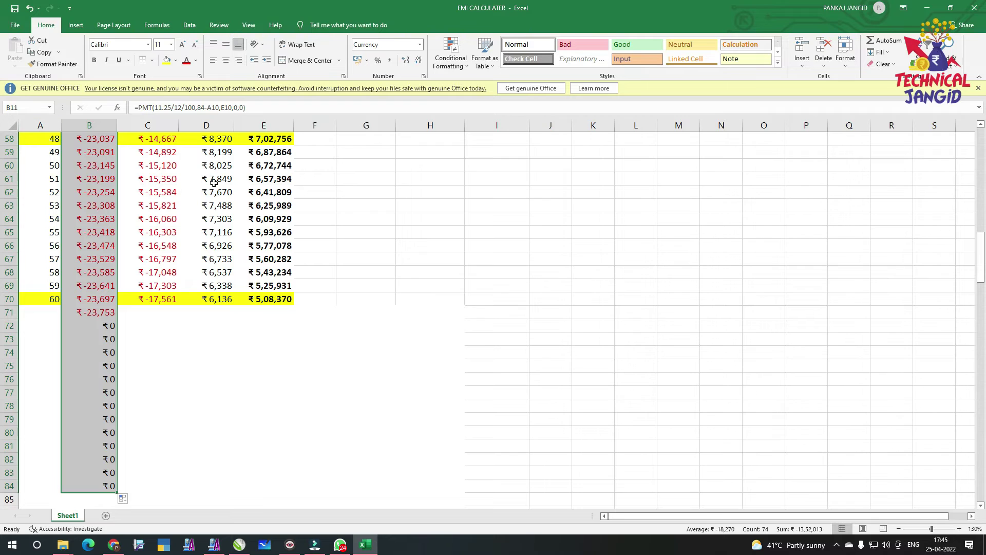
click(40, 298)
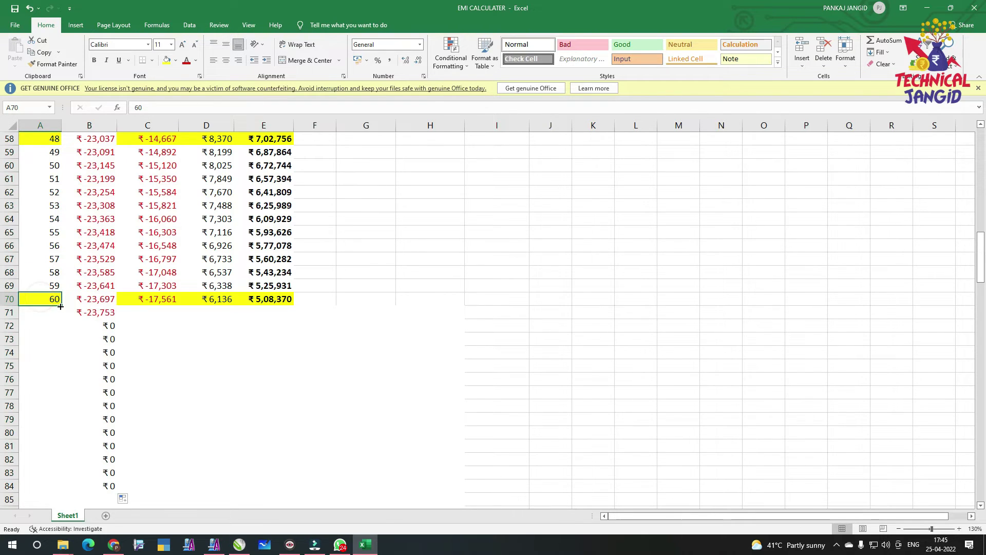
drag(63, 305, 67, 488)
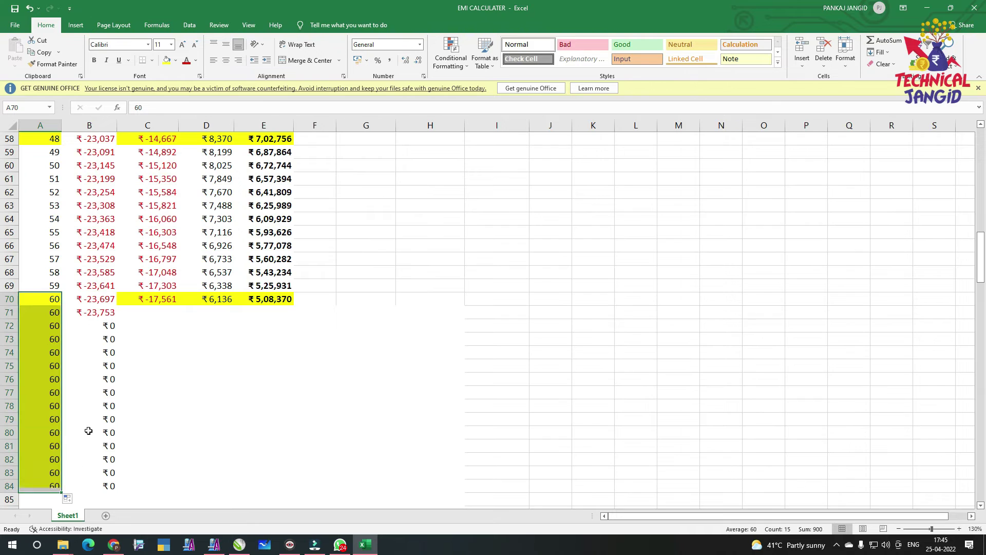
click(67, 498)
click(82, 451)
scroll(152, 325, down, 2)
scroll(152, 326, down, 1)
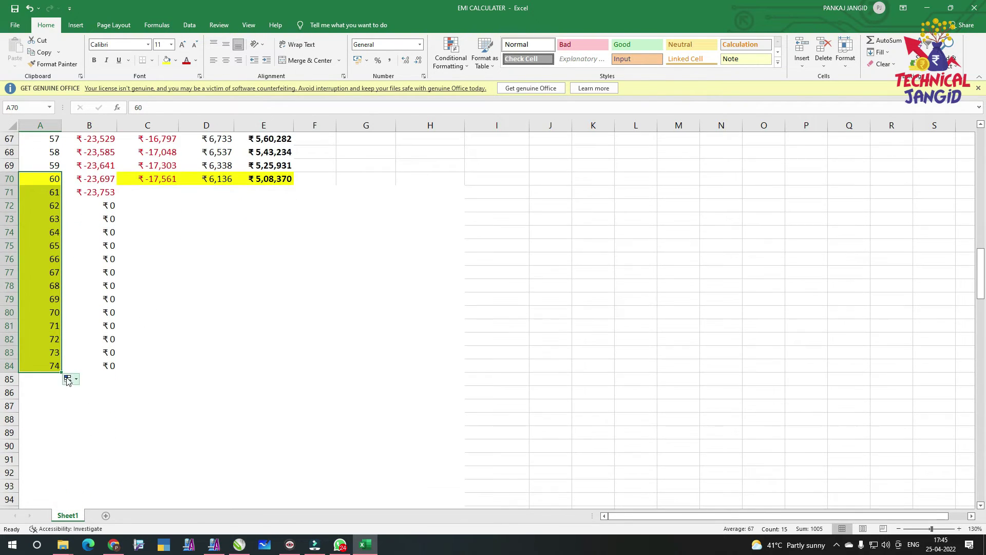
Continue the month number series in column A down to month 84 in row 94
drag(62, 373, 72, 484)
scroll(105, 367, down, 2)
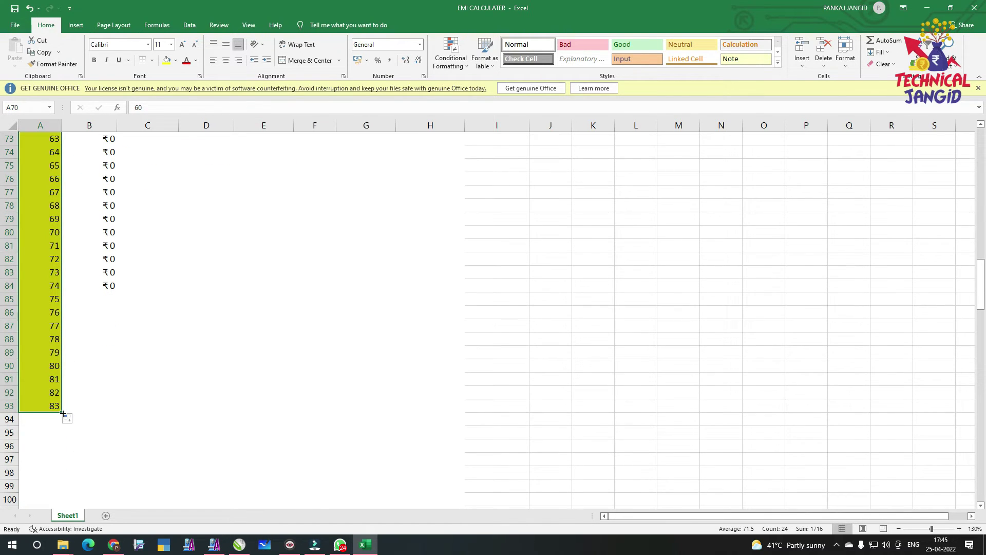
drag(62, 411, 63, 419)
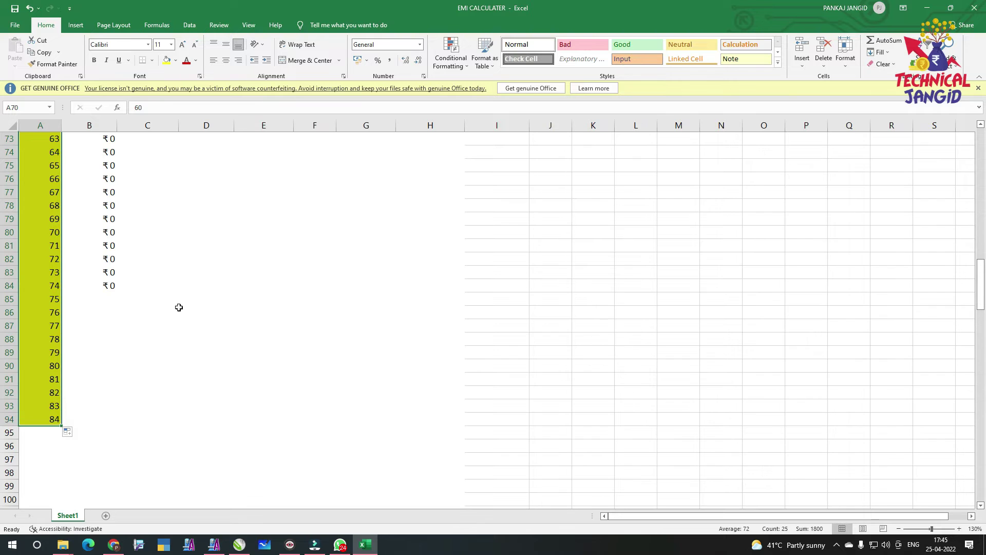
Fill the month 1 EMI, principal, interest and remaining principal formulas from B11:E11 down to month 84 in row 94
scroll(154, 288, up, 5)
click(100, 308)
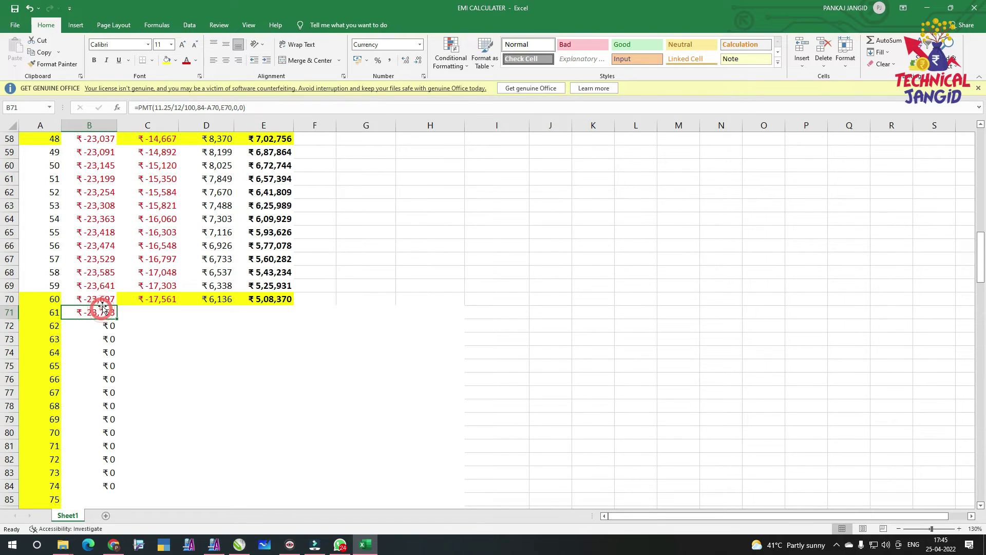
click(102, 300)
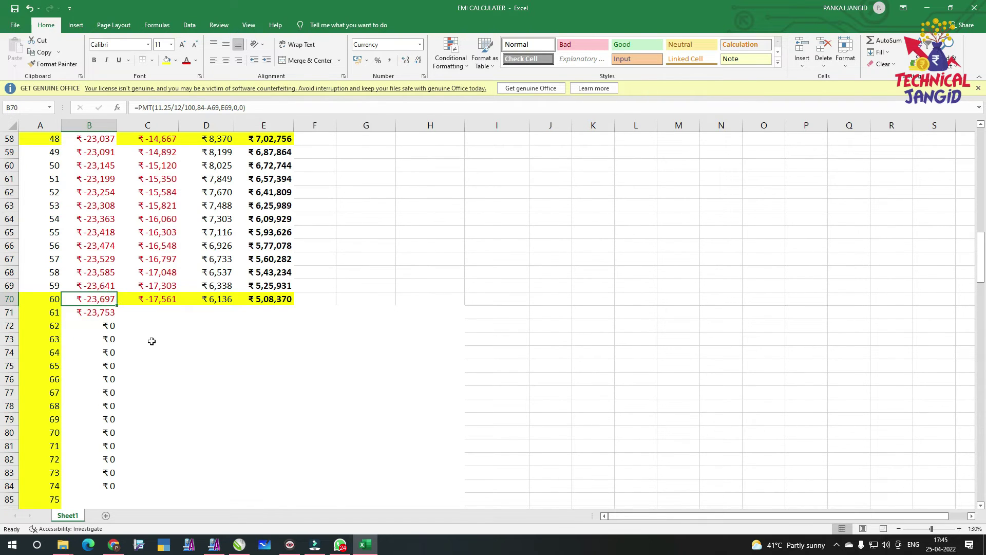
scroll(150, 337, up, 19)
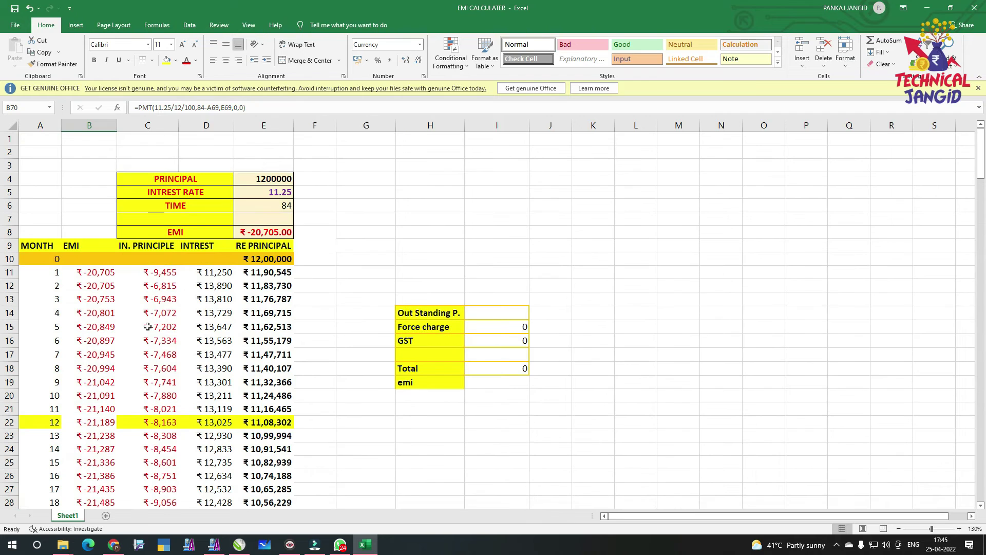
click(111, 272)
drag(111, 273, 301, 533)
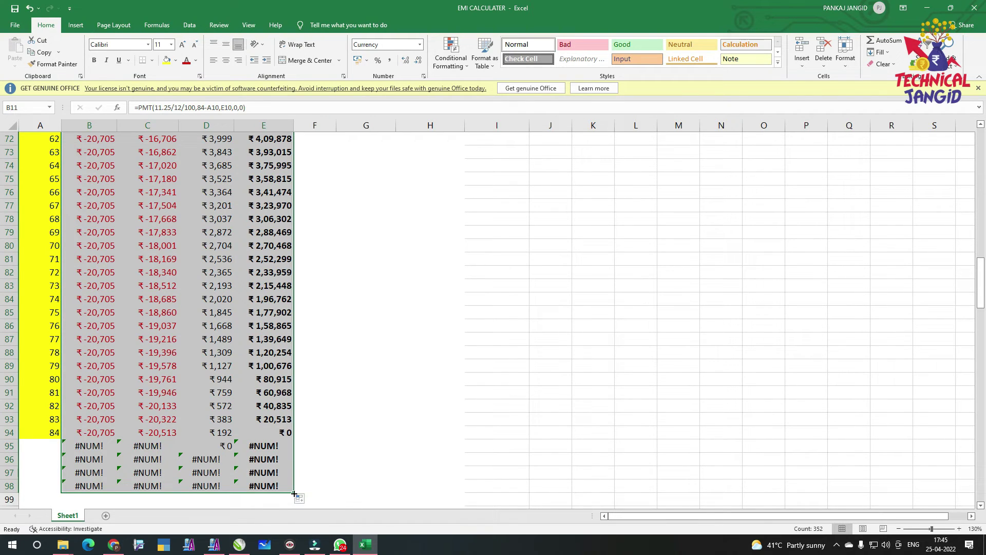
drag(296, 494, 293, 435)
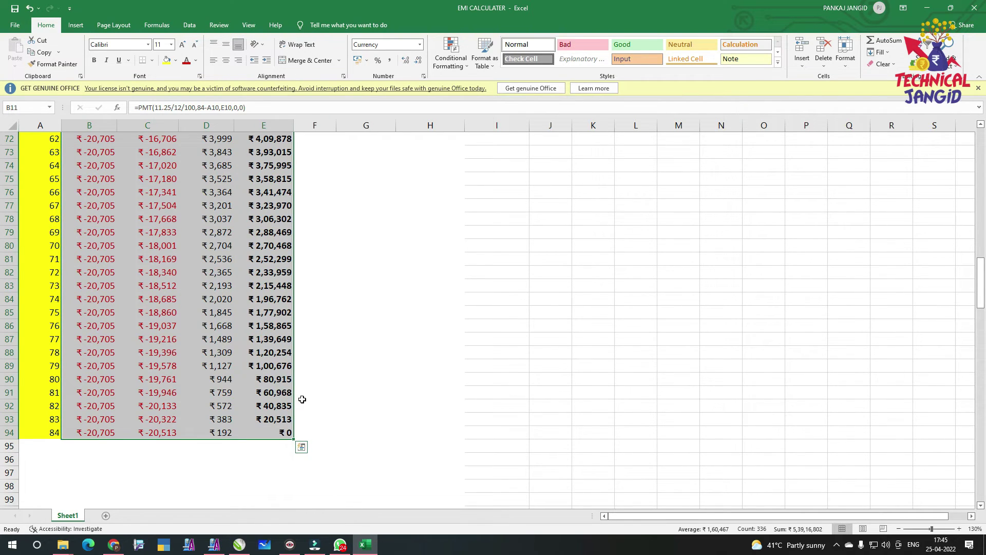
scroll(192, 356, up, 20)
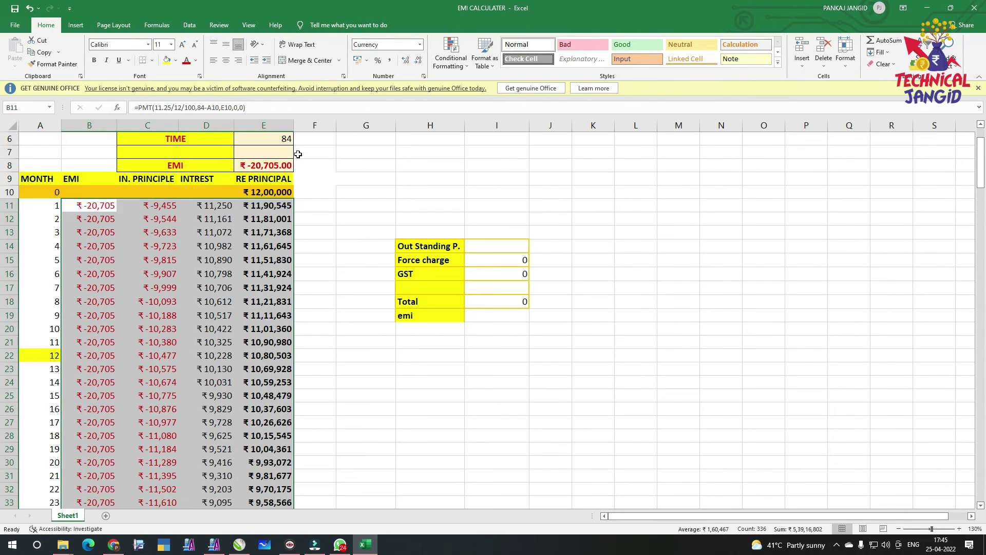
click(322, 179)
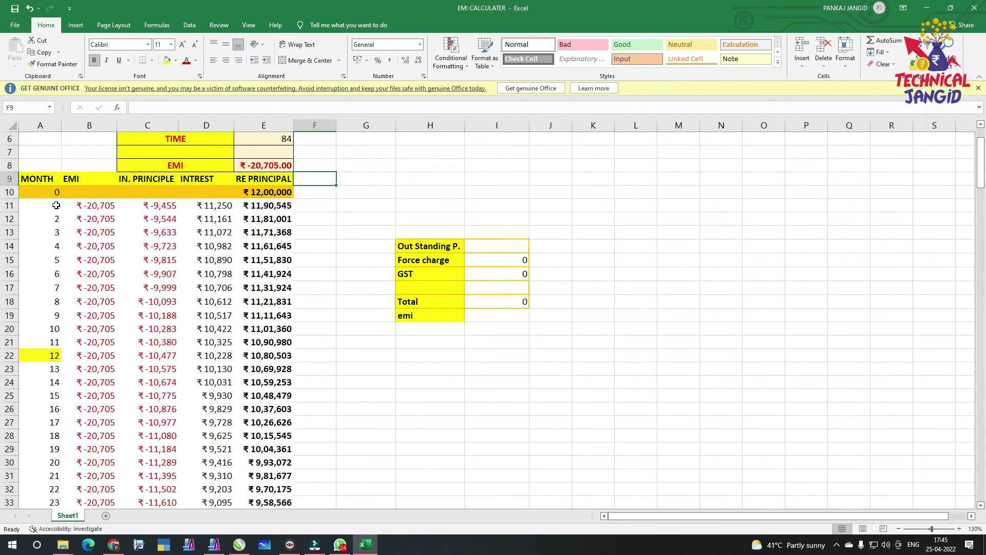
Check the month 1 interest and principal portions and the remaining principal at month 84
scroll(123, 203, up, 2)
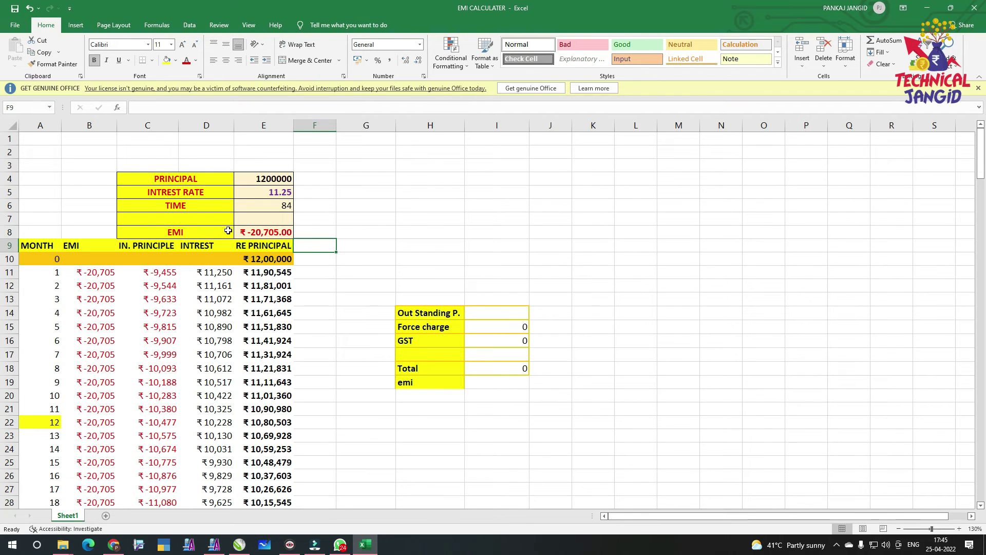
click(221, 273)
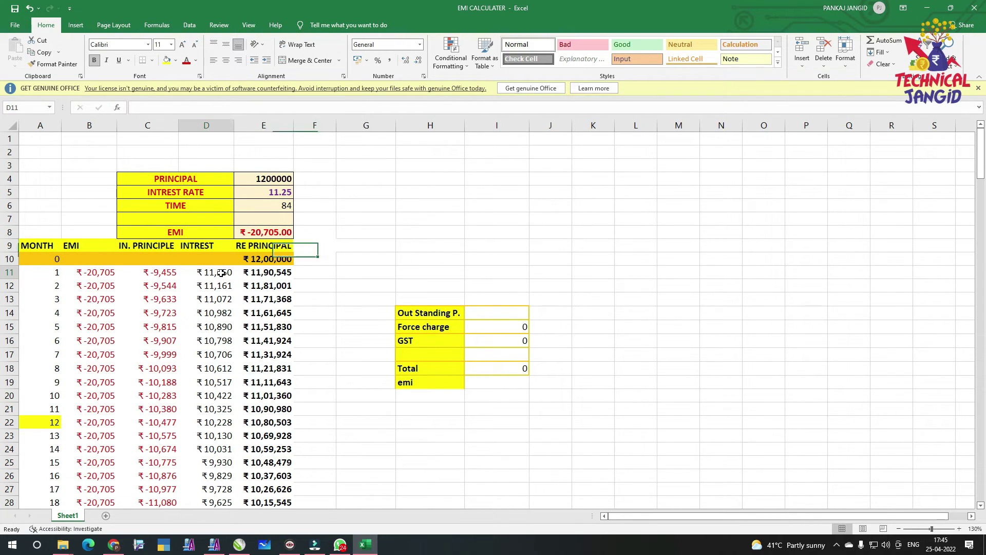
click(166, 271)
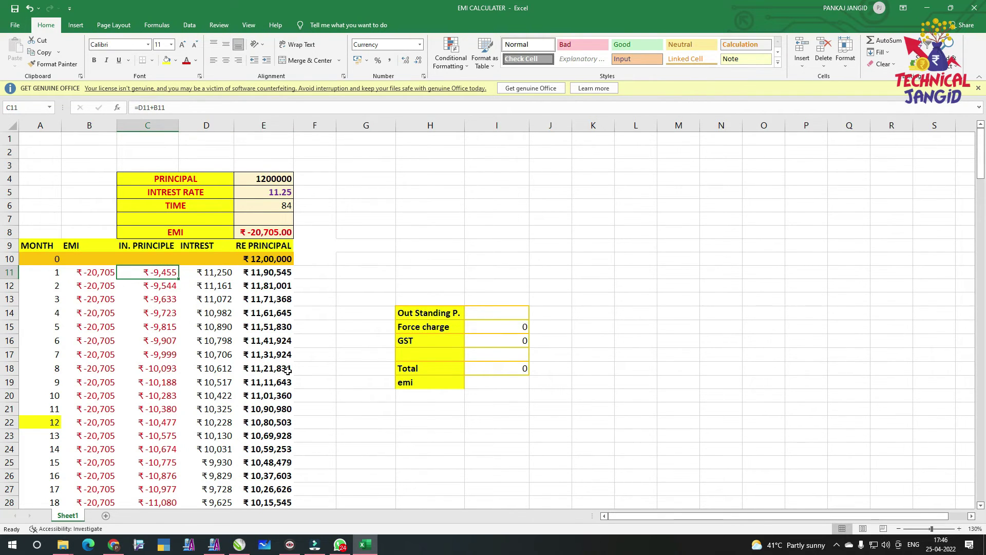
scroll(245, 354, down, 13)
scroll(245, 354, down, 14)
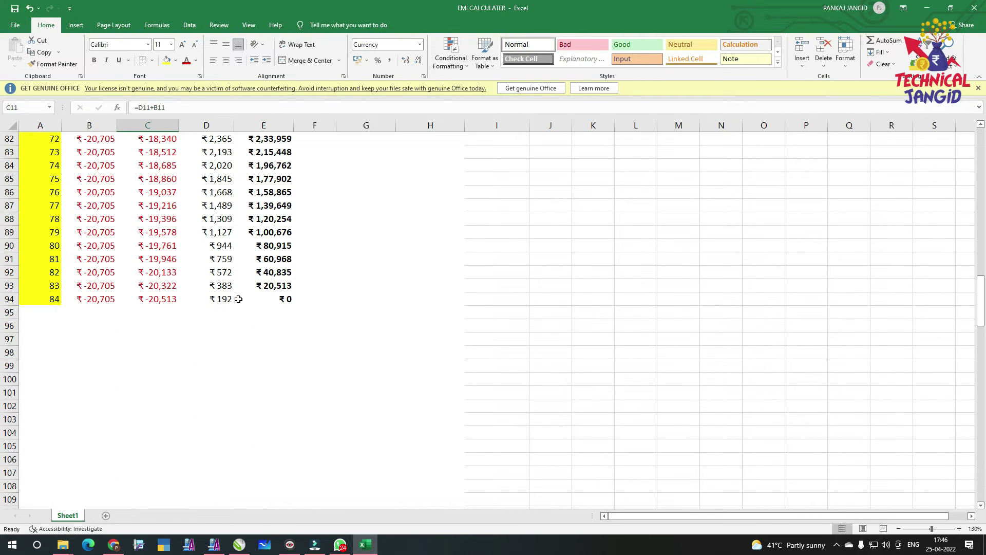
click(277, 300)
scroll(277, 301, up, 20)
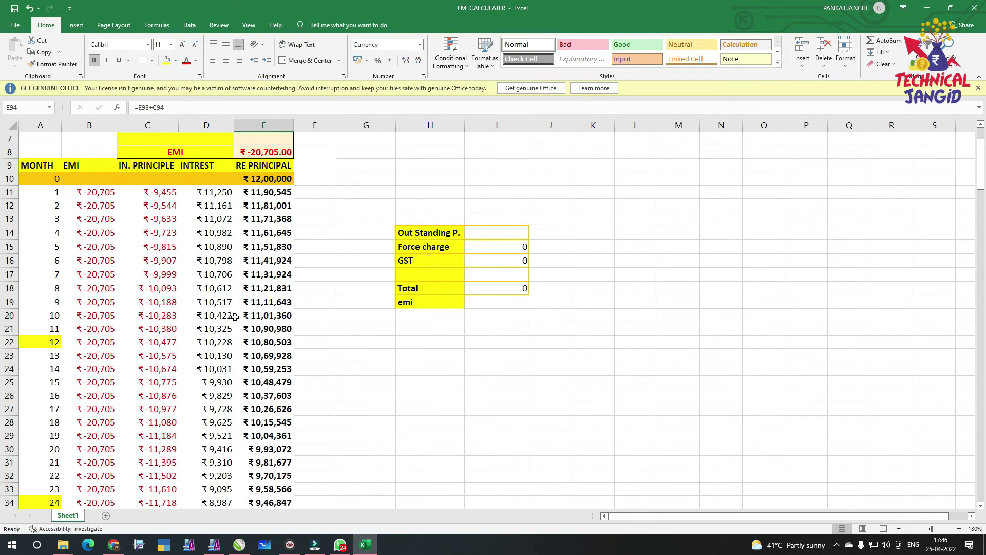
Enter the remaining principal of month 24, 946847, as the outstanding principal in cell I14
scroll(233, 317, down, 4)
scroll(233, 317, down, 2)
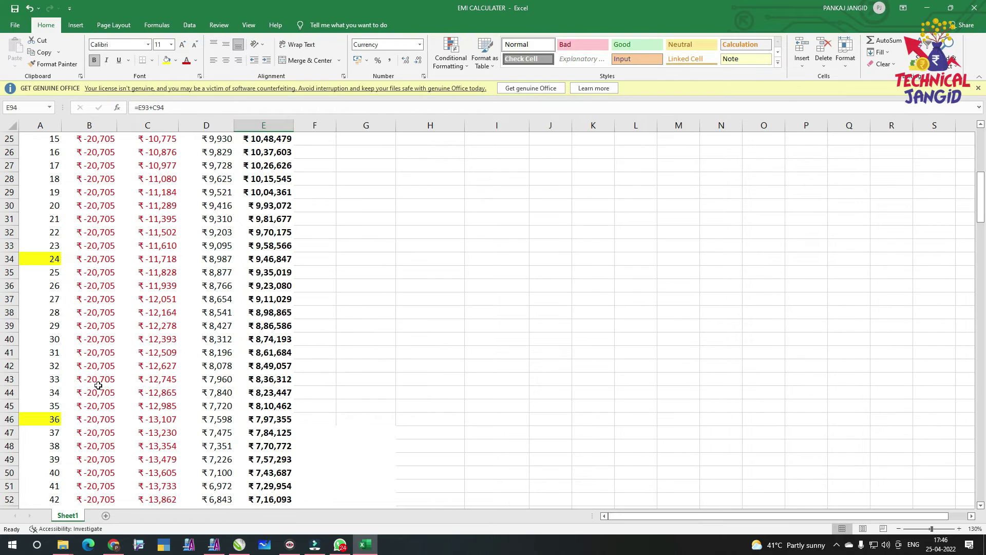
click(94, 417)
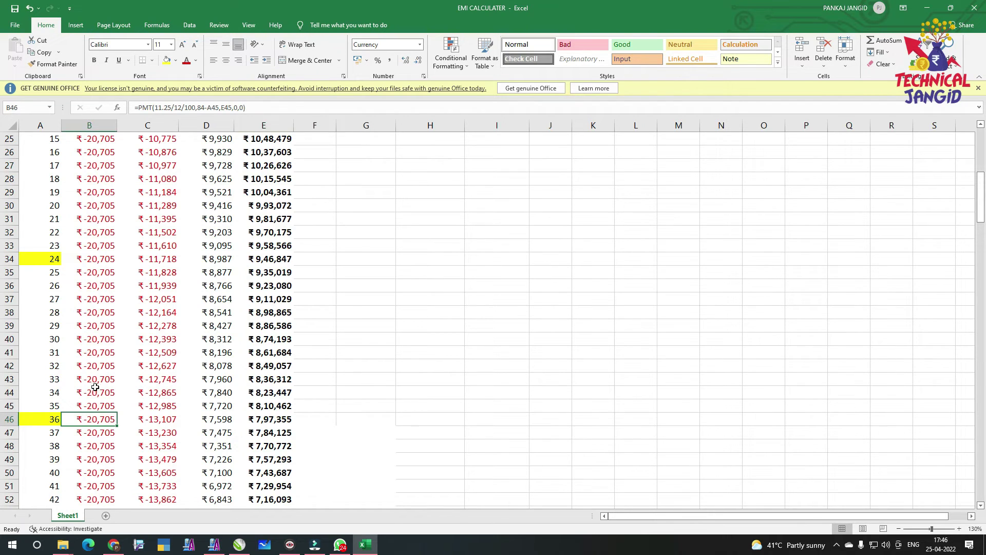
click(98, 262)
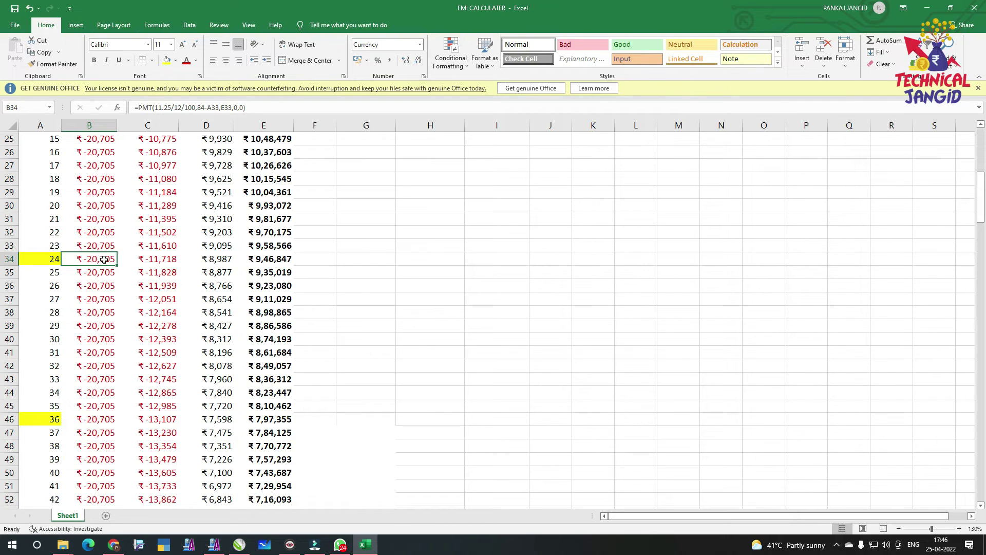
click(259, 260)
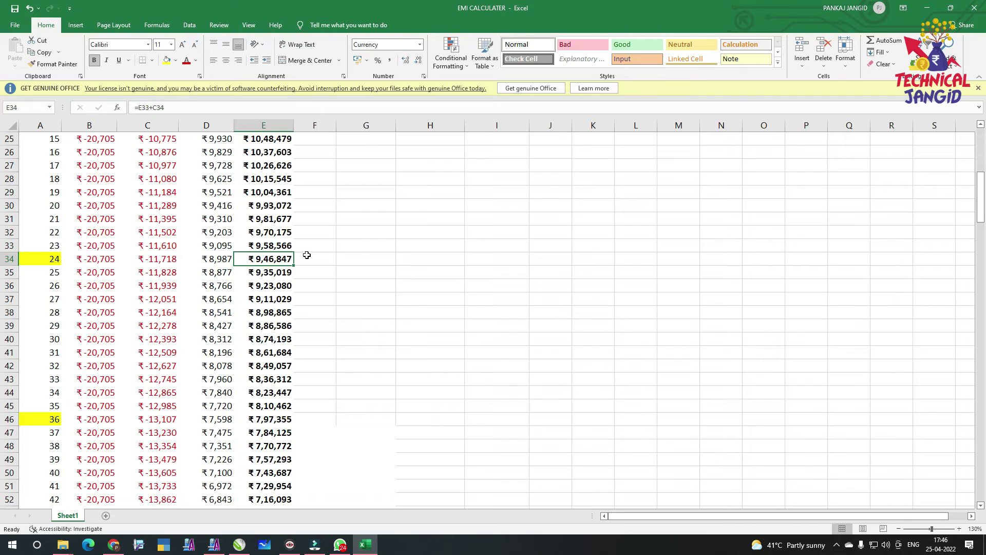
scroll(308, 257, up, 6)
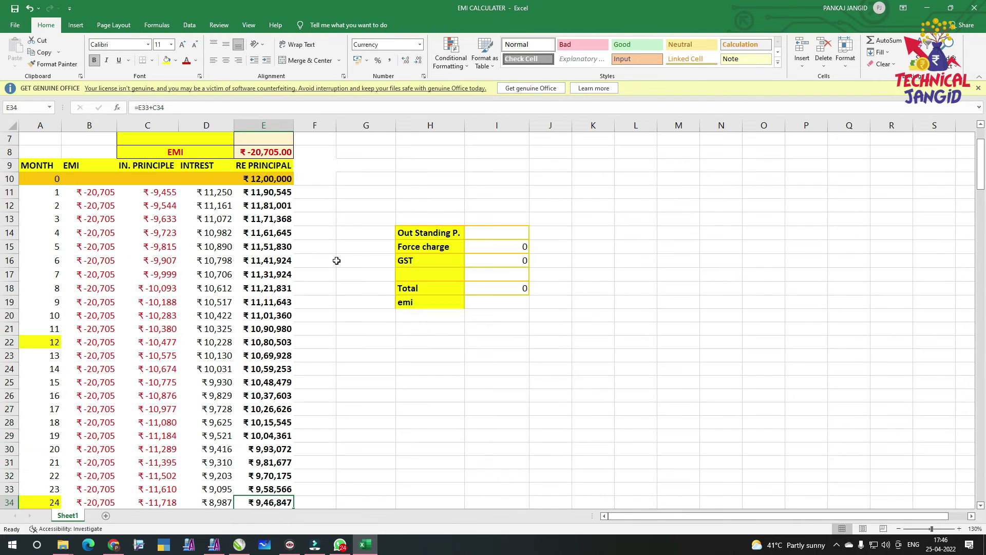
click(480, 228)
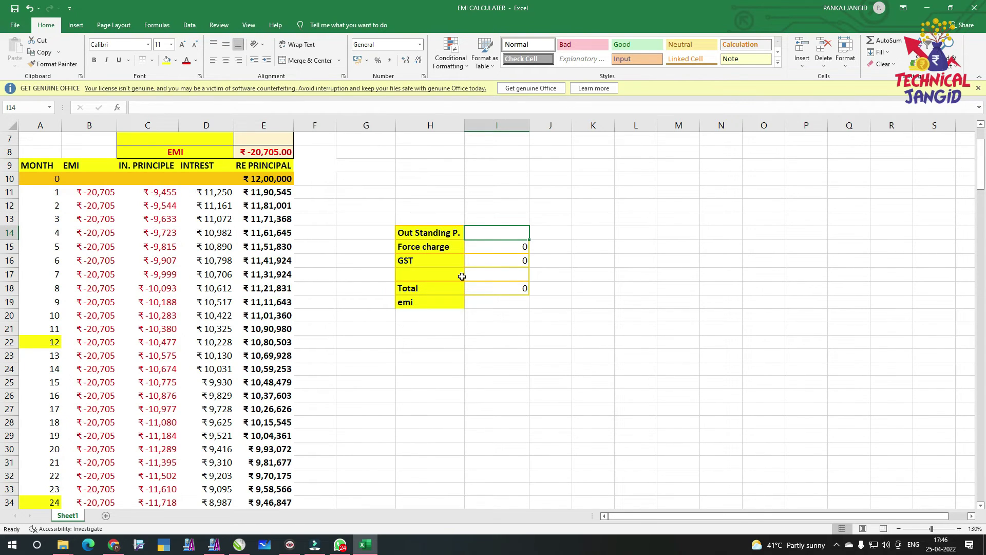
text(94684)
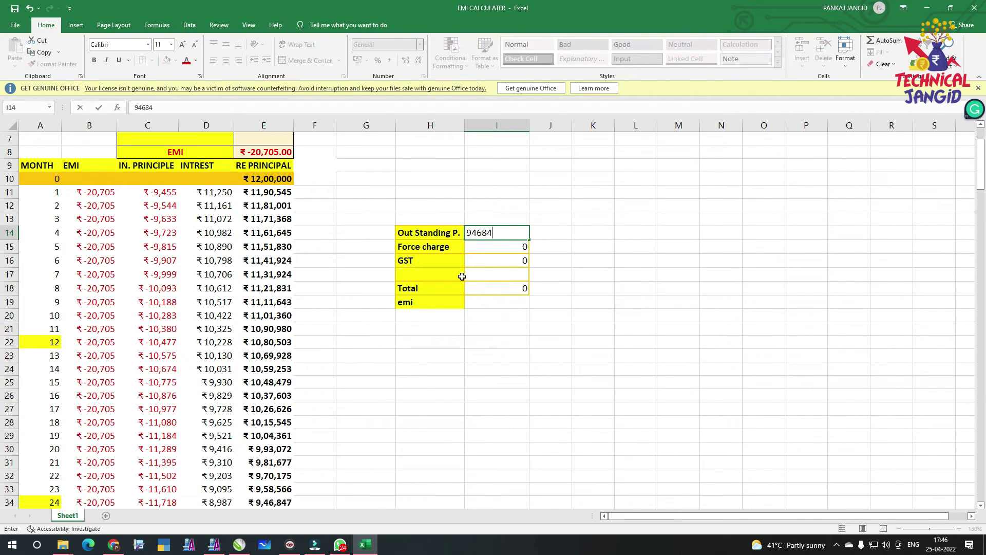
text(7)
key(Return)
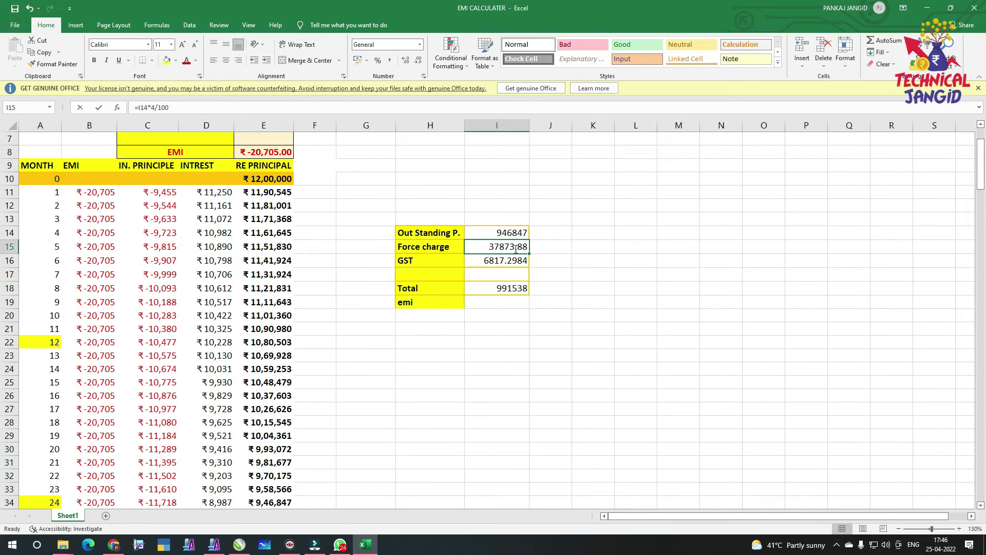
Rewrite the force charge formula in I15 as 4% of the outstanding principal: =I14*4/100
double_click(515, 248)
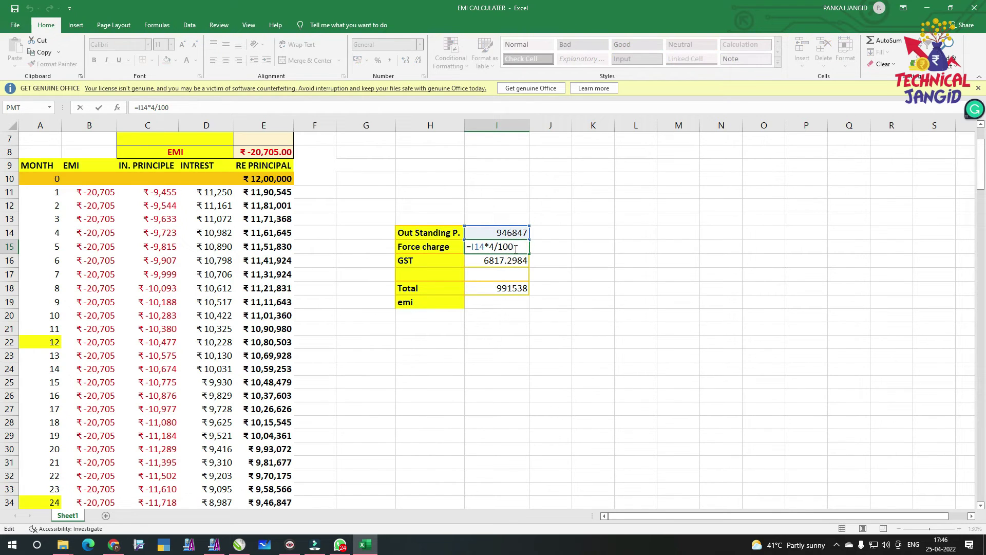
key(BackSpace)
key(BackSpace)
key(BackSpace)
key(BackSpace)
key(BackSpace)
key(BackSpace)
key(BackSpace)
key(BackSpace)
key(BackSpace)
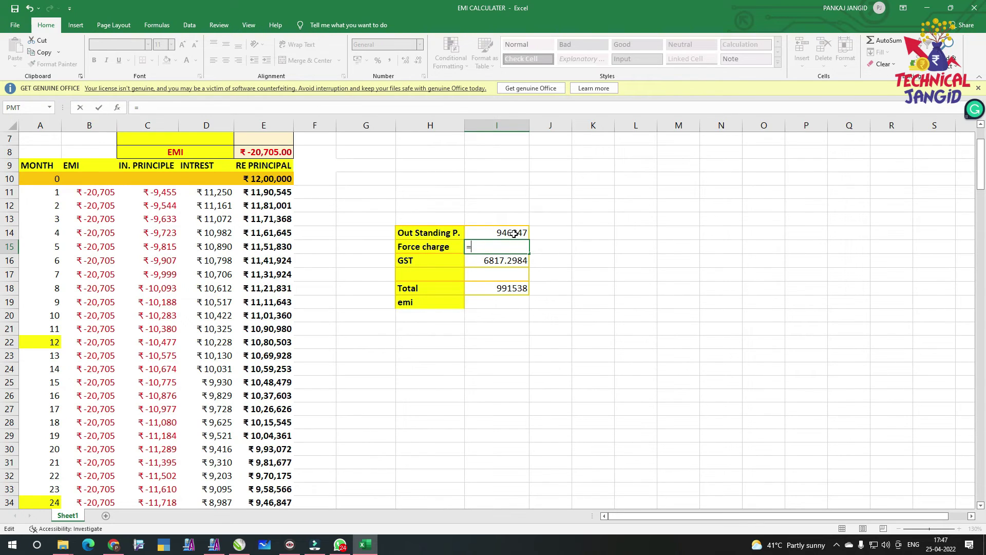
click(513, 232)
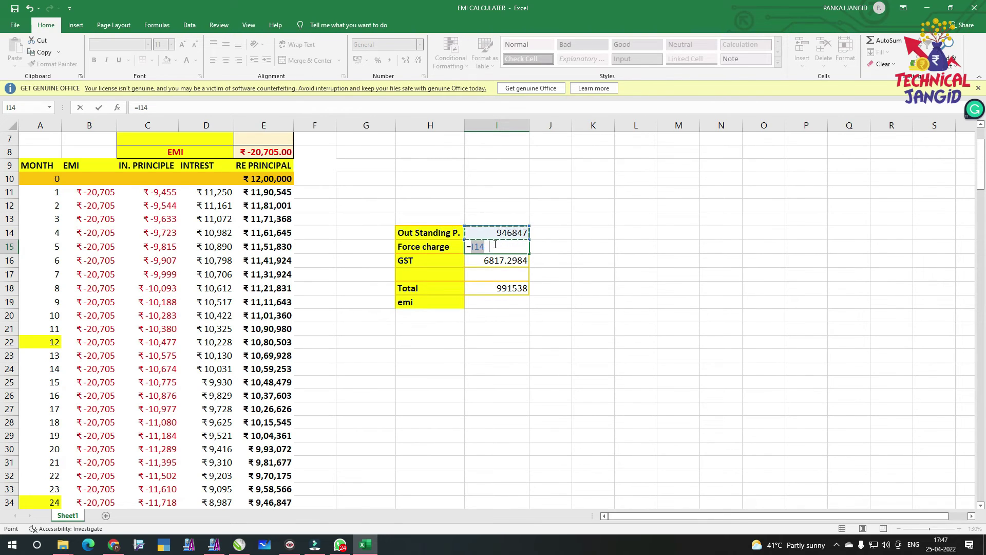
text(*)
text(/100)
key(Return)
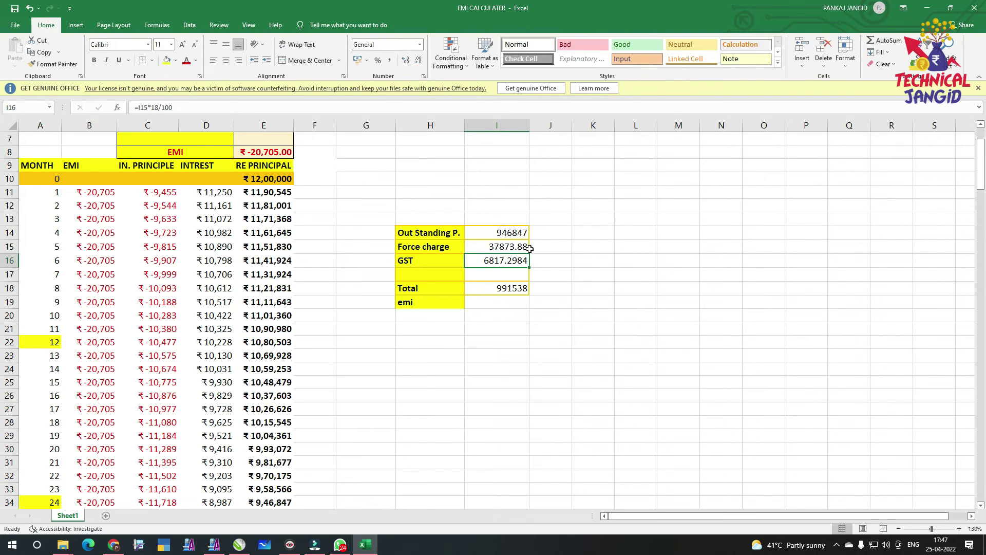
Review the formulas behind the force charge, GST and total amounts in I15, I16 and I18
click(514, 247)
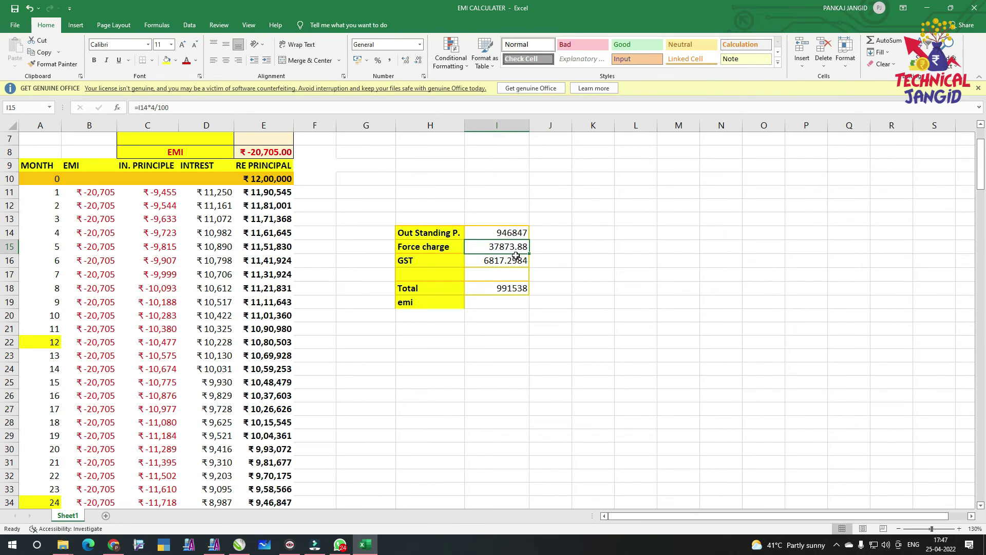
click(514, 259)
double_click(514, 259)
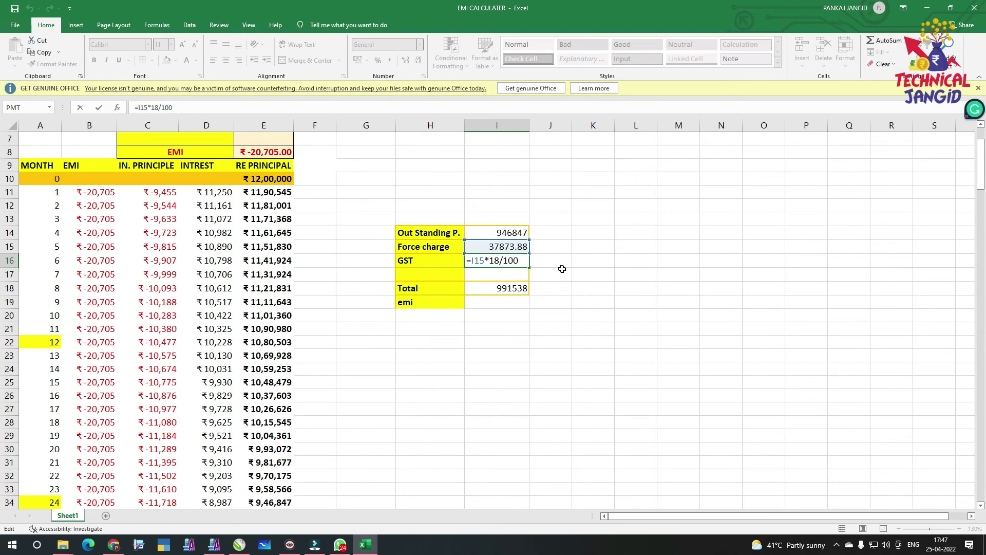
click(544, 273)
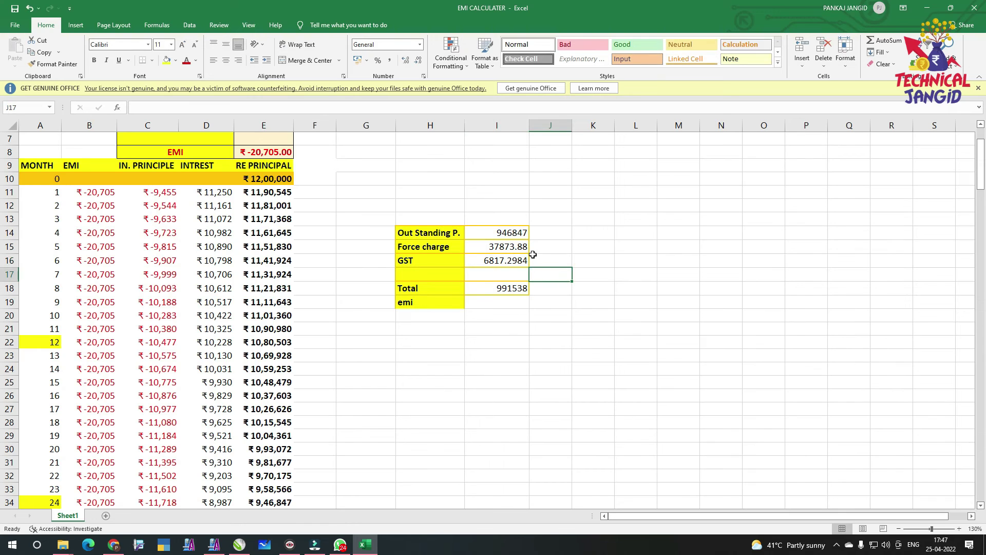
double_click(515, 288)
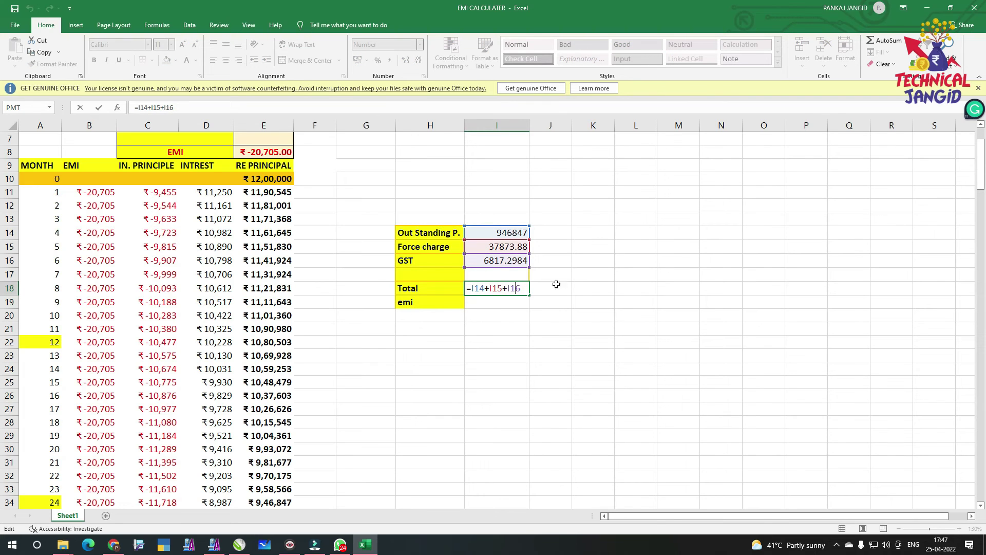
click(577, 284)
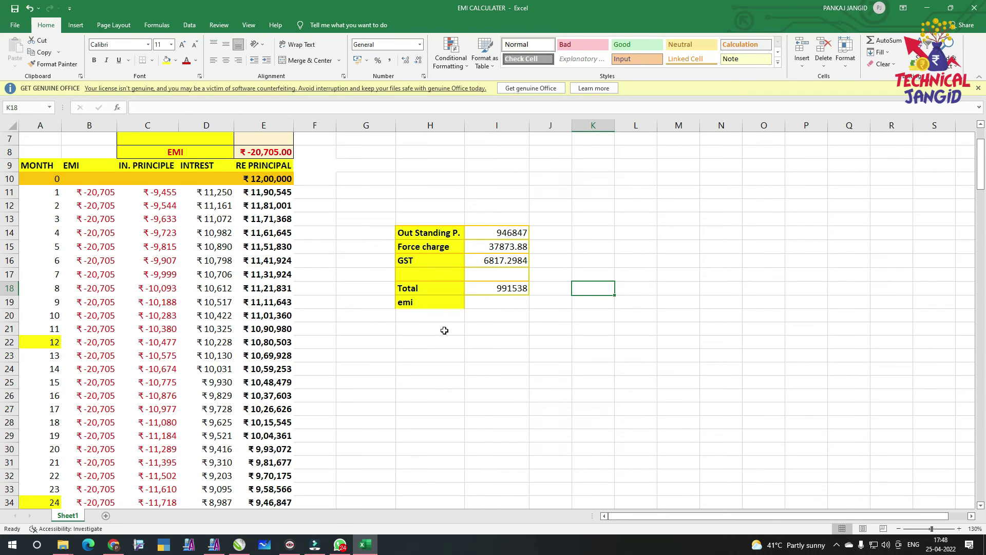
Enter the EMI amount 20705 in H21 and the 24 months paid in I21
click(409, 325)
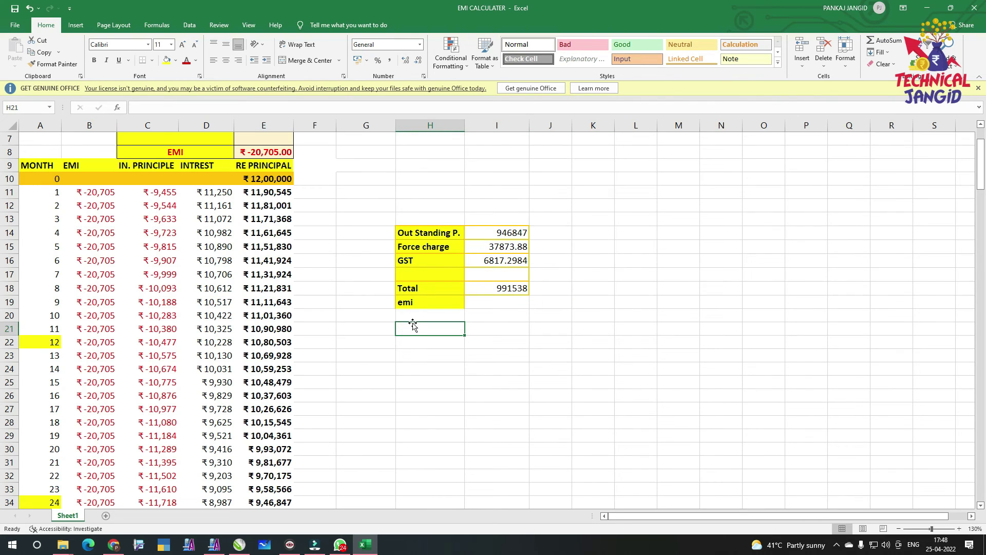
text(20705)
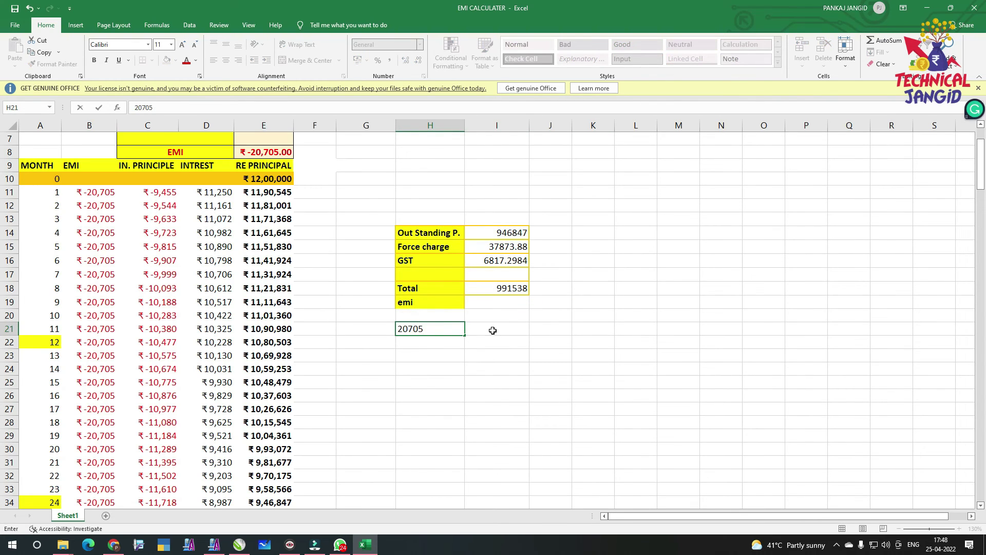
click(493, 330)
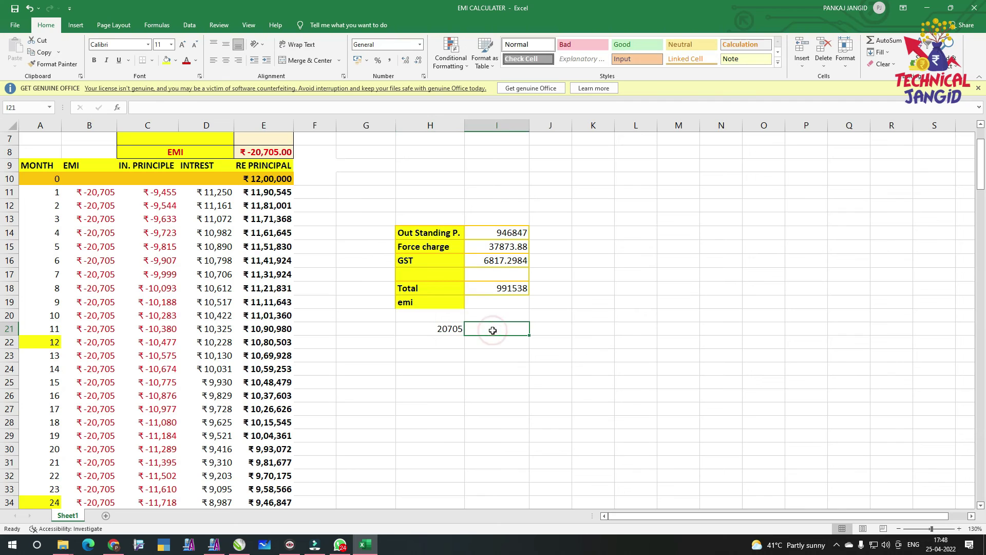
text(24)
Calculate the total EMI paid in J21 with the formula =H21*I21
click(534, 328)
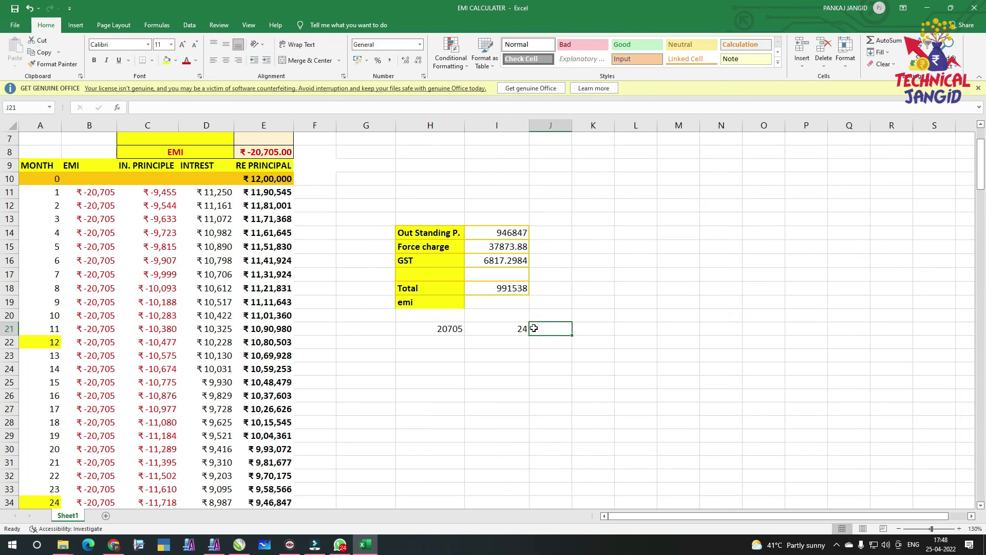
text(=)
click(461, 327)
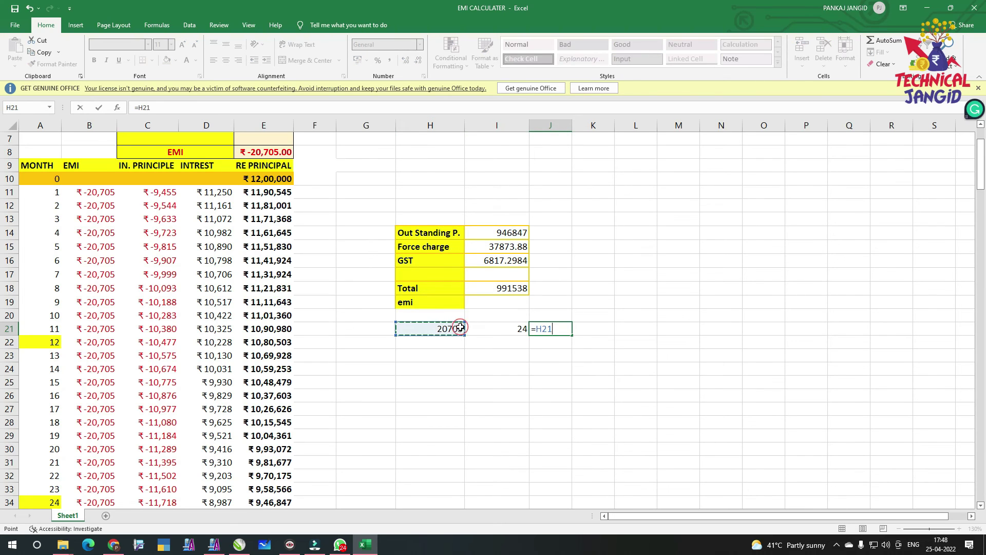
text(*)
click(498, 328)
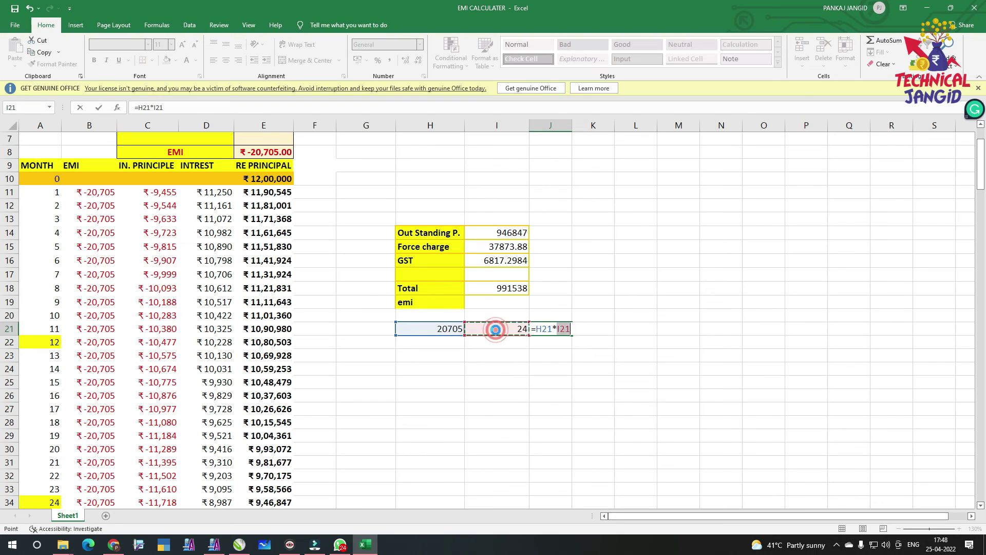
key(Return)
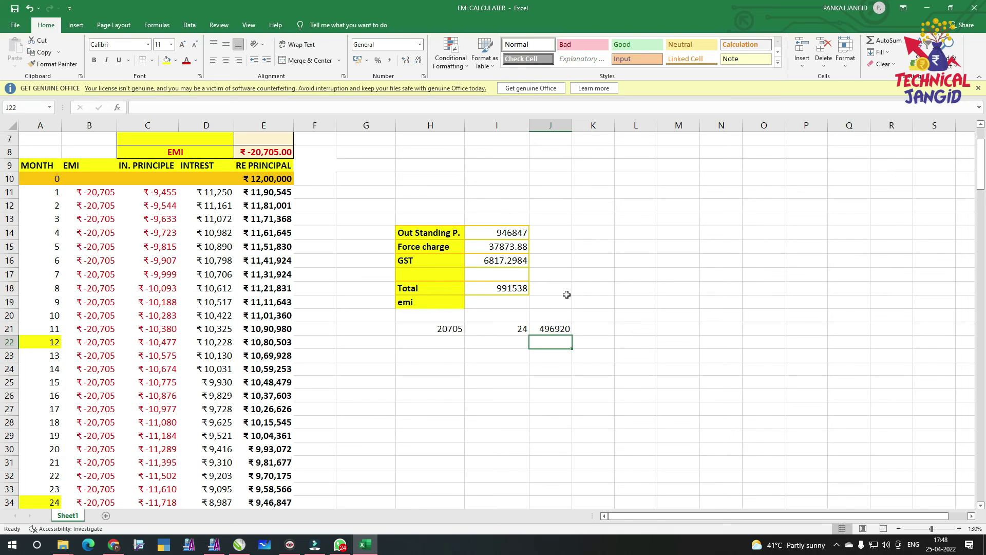
click(557, 329)
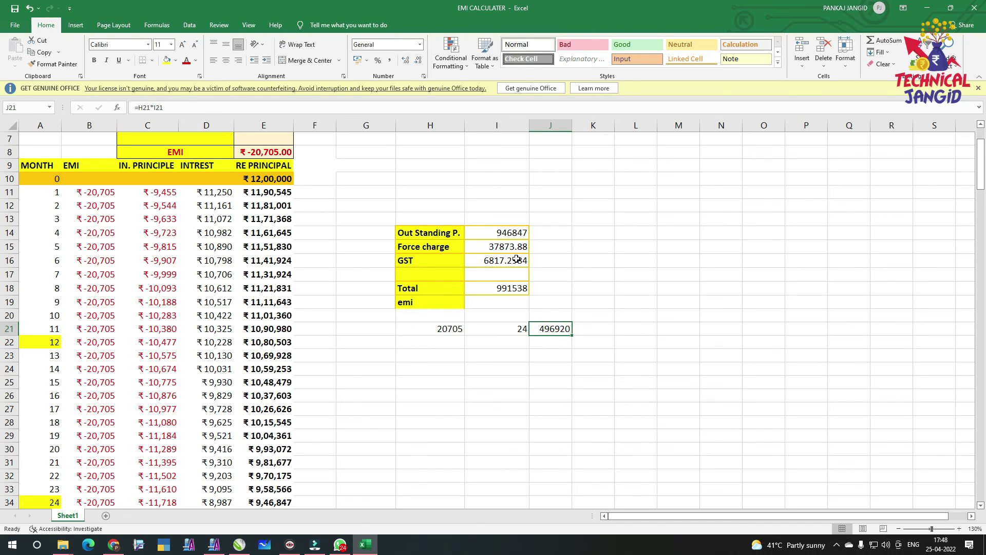